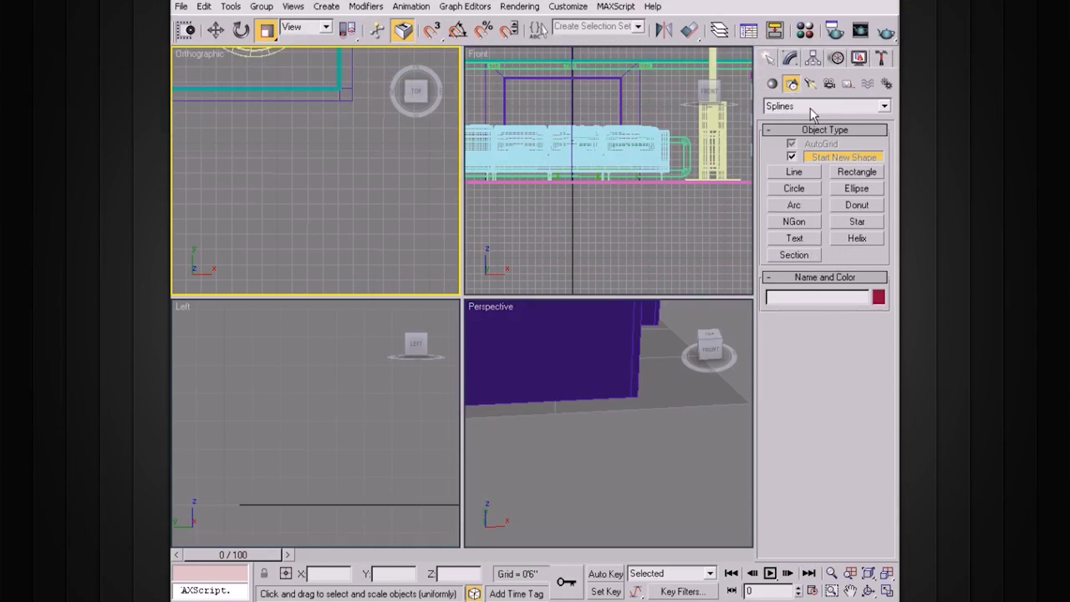
Draw a circle with a radius of about 1'4" in the top view below the building and move it slightly down along Y
{"action": "left_click", "coordinate": [794, 188]}
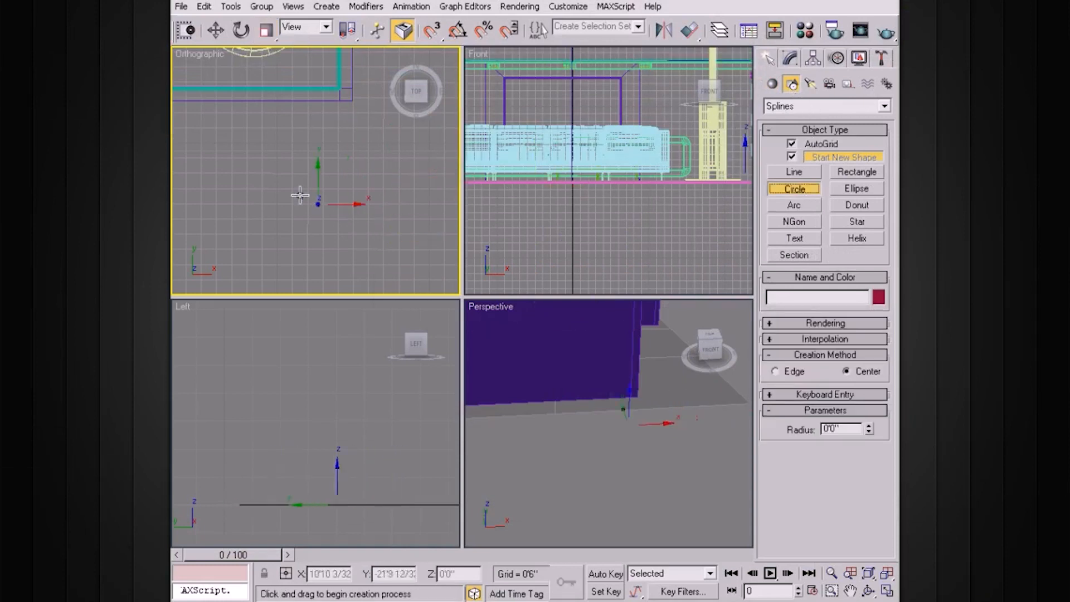
{"action": "left_click_drag", "start_coordinate": [293, 151], "coordinate": [323, 177]}
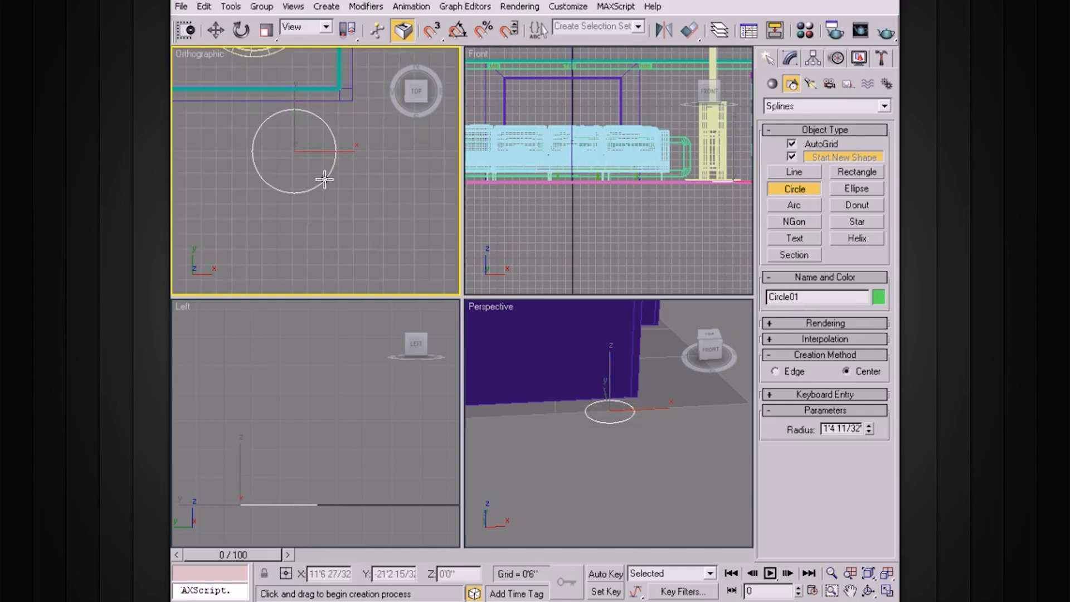
{"action": "key", "text": "w"}
{"action": "left_click_drag", "start_coordinate": [295, 134], "coordinate": [295, 160]}
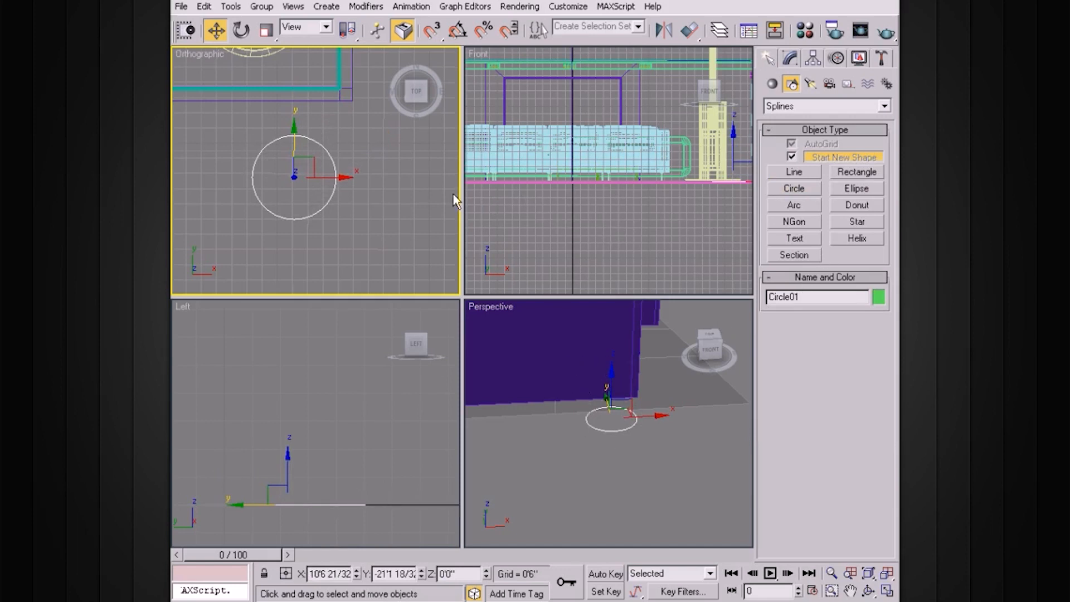
Convert the circle to an editable spline and delete its two lower segments to leave the upper half arc
{"action": "right_click", "coordinate": [321, 212]}
{"action": "mouse_move", "coordinate": [368, 350]}
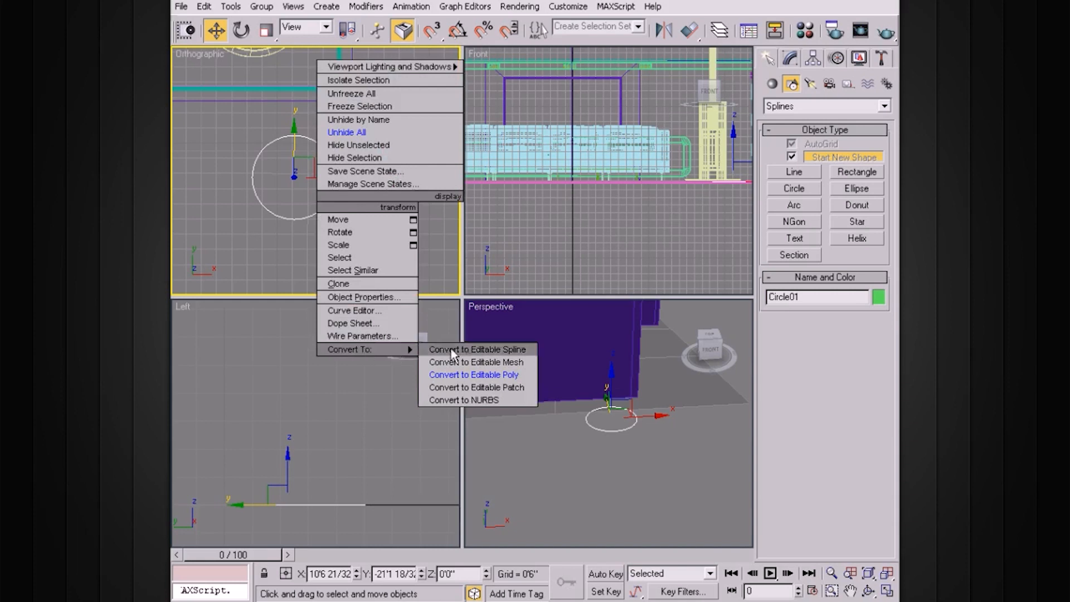
{"action": "left_click", "coordinate": [473, 350]}
{"action": "left_click", "coordinate": [770, 123]}
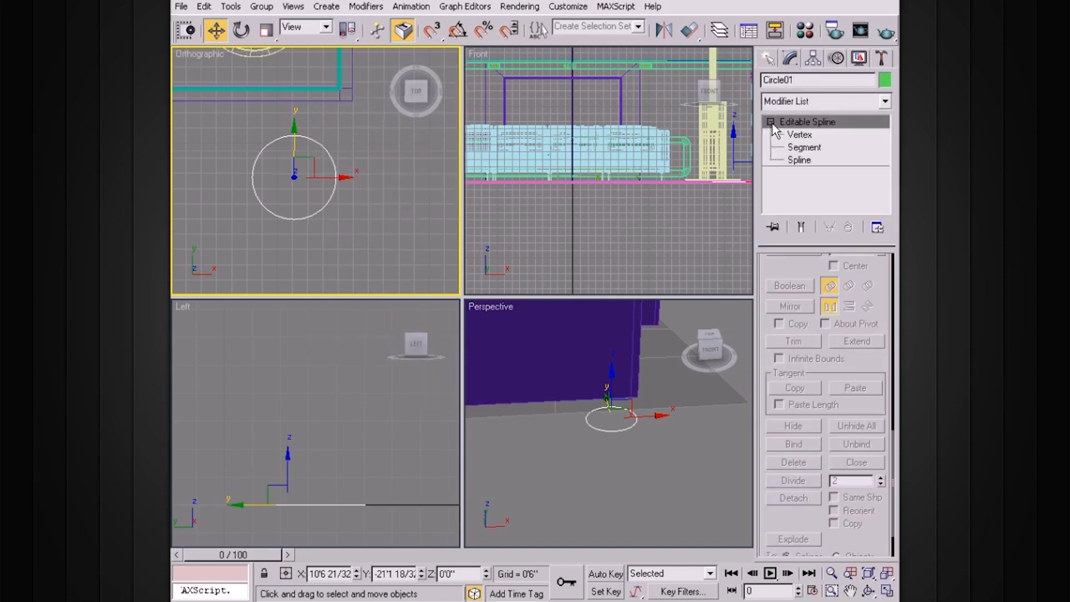
{"action": "left_click", "coordinate": [810, 147]}
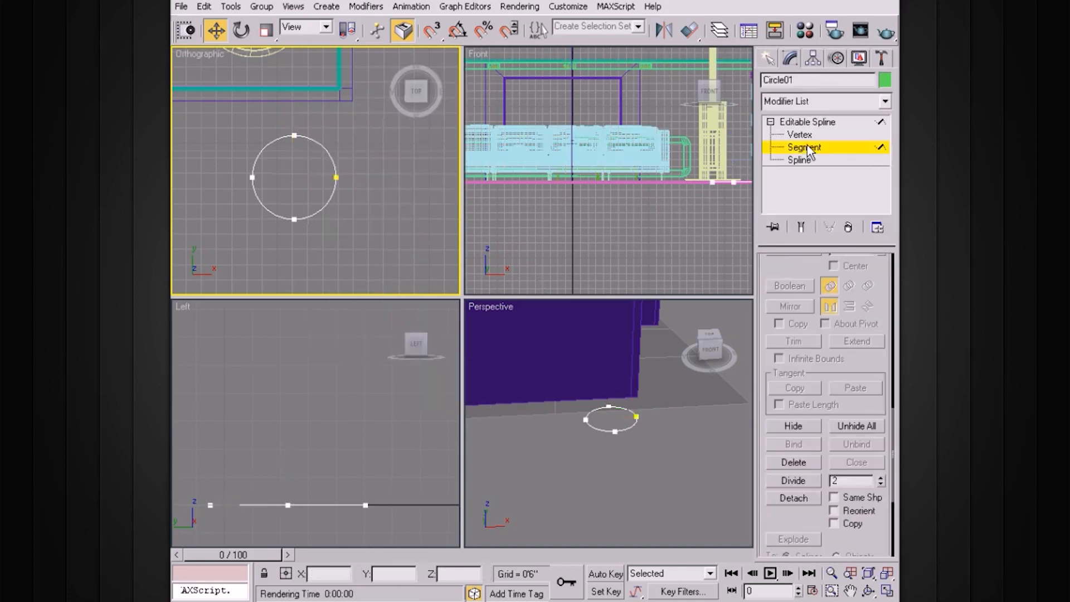
{"action": "left_click_drag", "start_coordinate": [354, 197], "coordinate": [251, 244]}
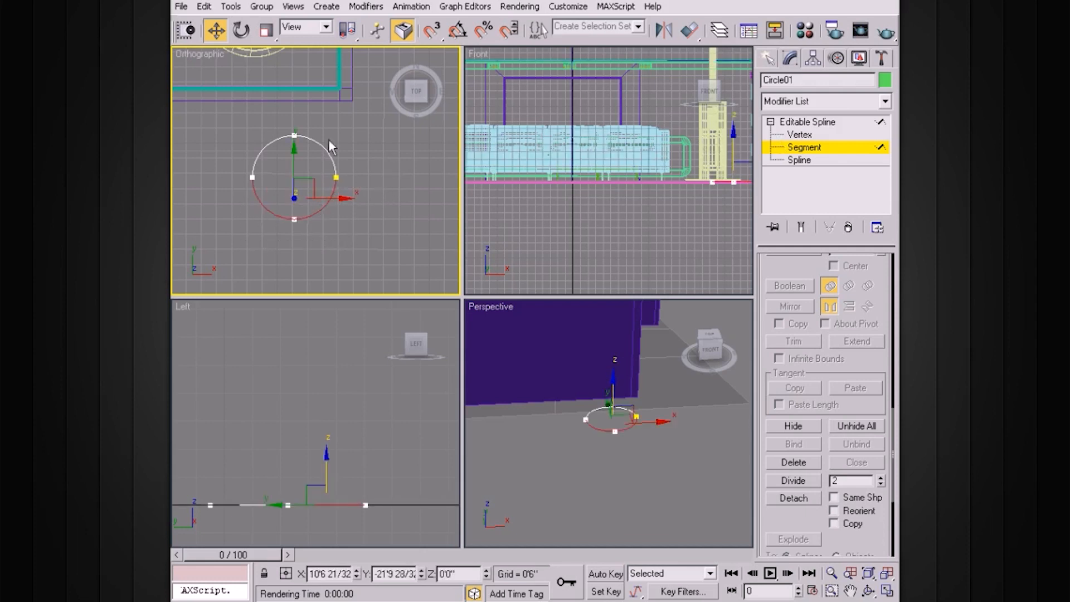
{"action": "key", "text": "Delete"}
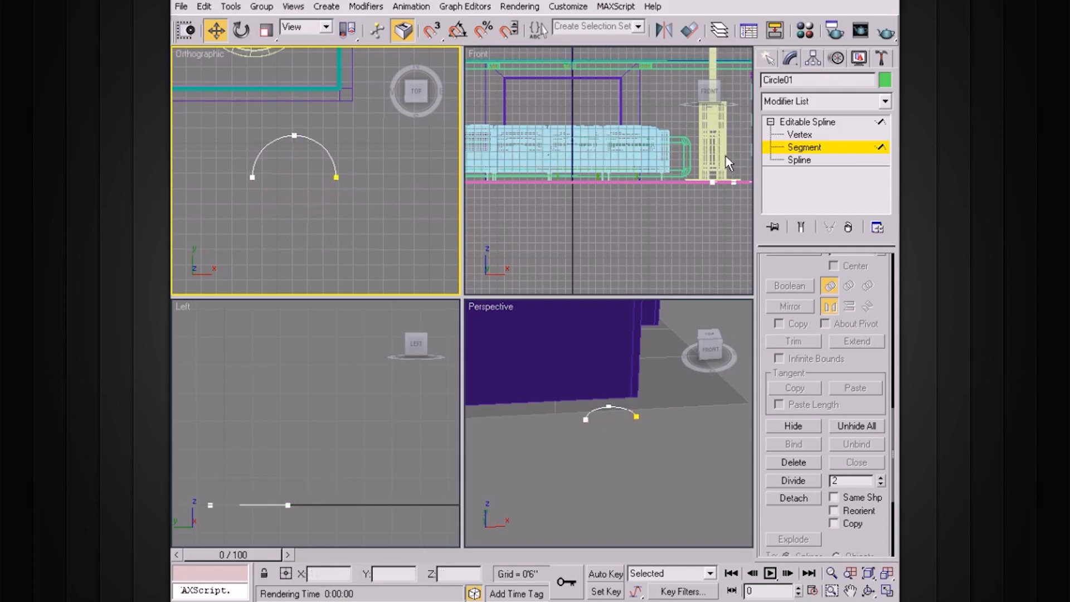
Insert an extra vertex about 2'4" below each end of the arc to form two straight parallel legs
{"action": "left_click", "coordinate": [802, 135]}
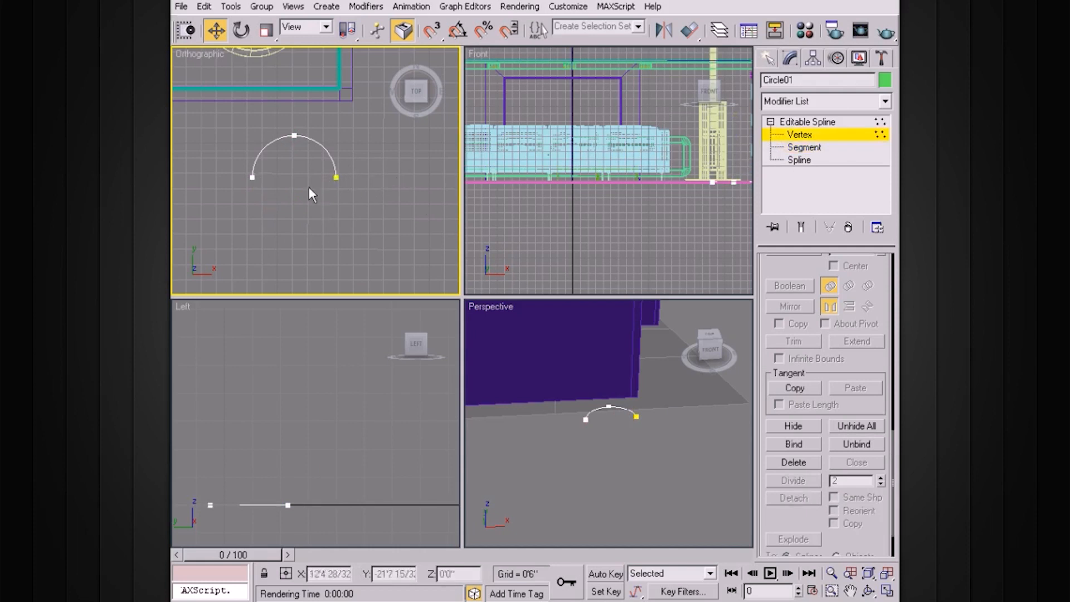
{"action": "left_click_drag", "start_coordinate": [874, 359], "coordinate": [880, 425]}
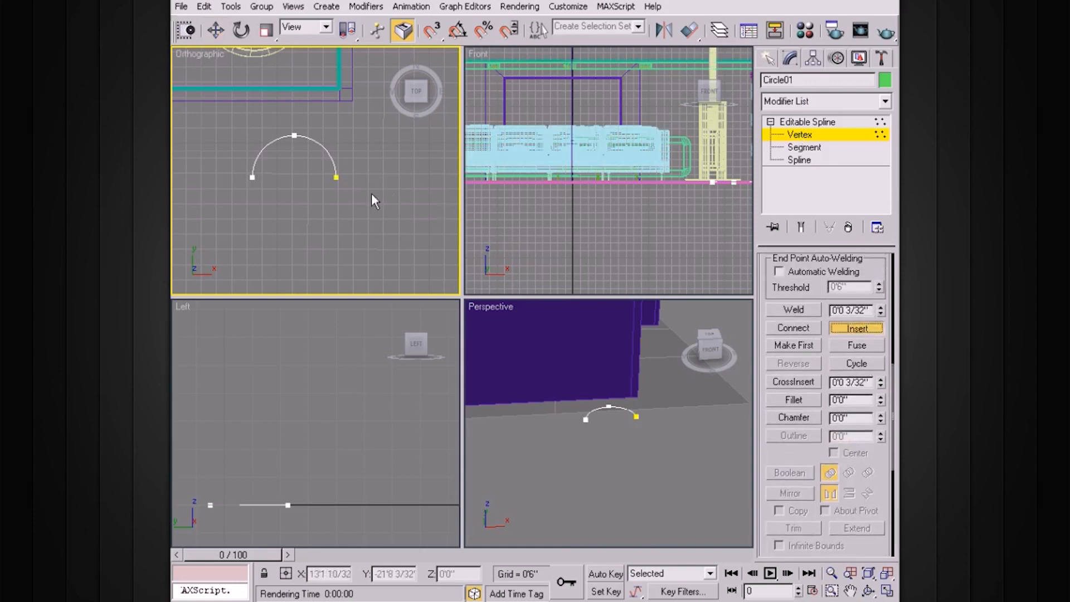
{"action": "left_click", "coordinate": [336, 177]}
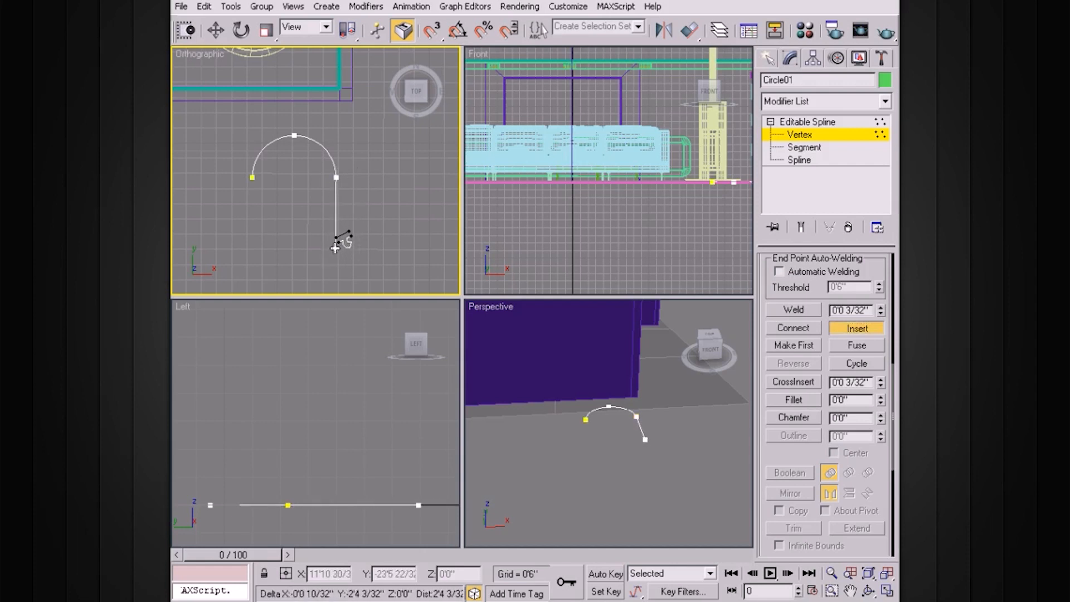
{"action": "left_click", "coordinate": [335, 249]}
{"action": "right_click", "coordinate": [300, 235]}
{"action": "left_click", "coordinate": [252, 177]}
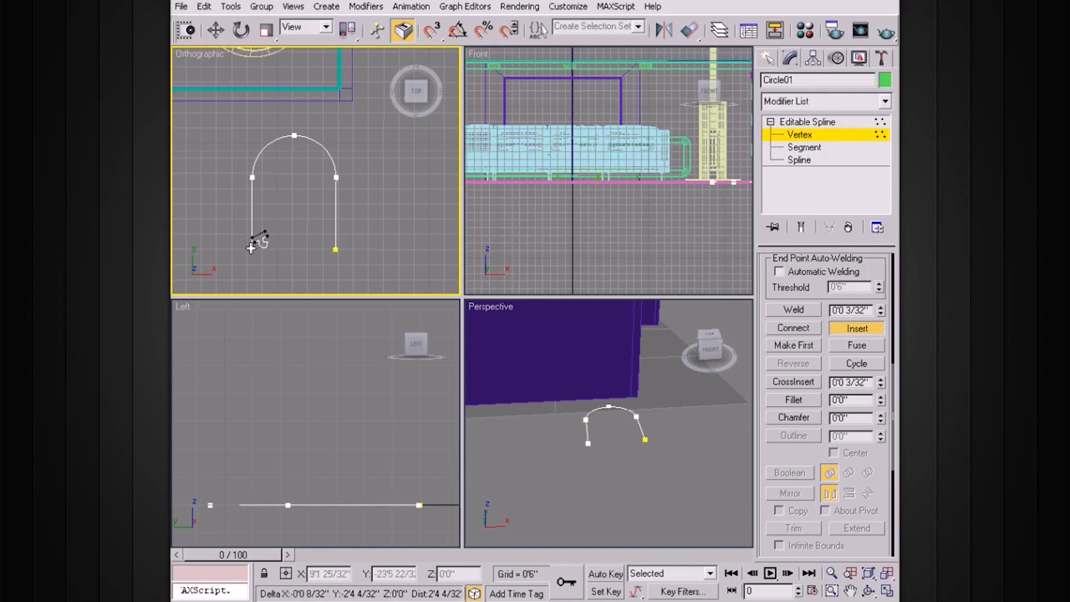
{"action": "left_click", "coordinate": [250, 249]}
{"action": "right_click", "coordinate": [282, 239]}
Divide the two straight leg segments of the spline using a division value of 3
{"action": "left_click", "coordinate": [811, 147]}
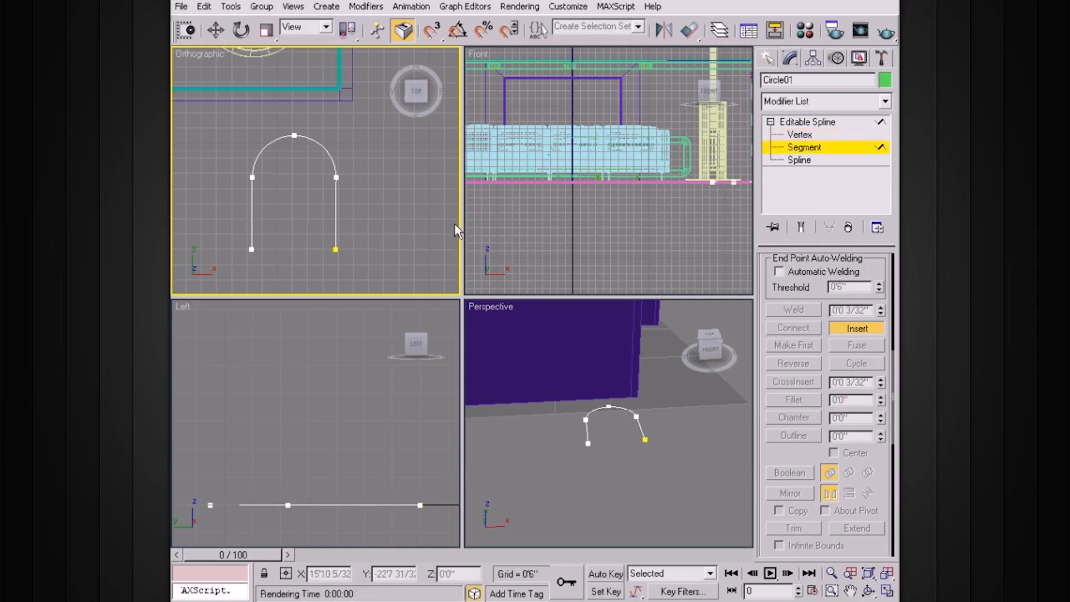
{"action": "left_click", "coordinate": [856, 328]}
{"action": "left_click_drag", "start_coordinate": [196, 216], "coordinate": [357, 234]}
{"action": "left_click_drag", "start_coordinate": [783, 464], "coordinate": [783, 237]}
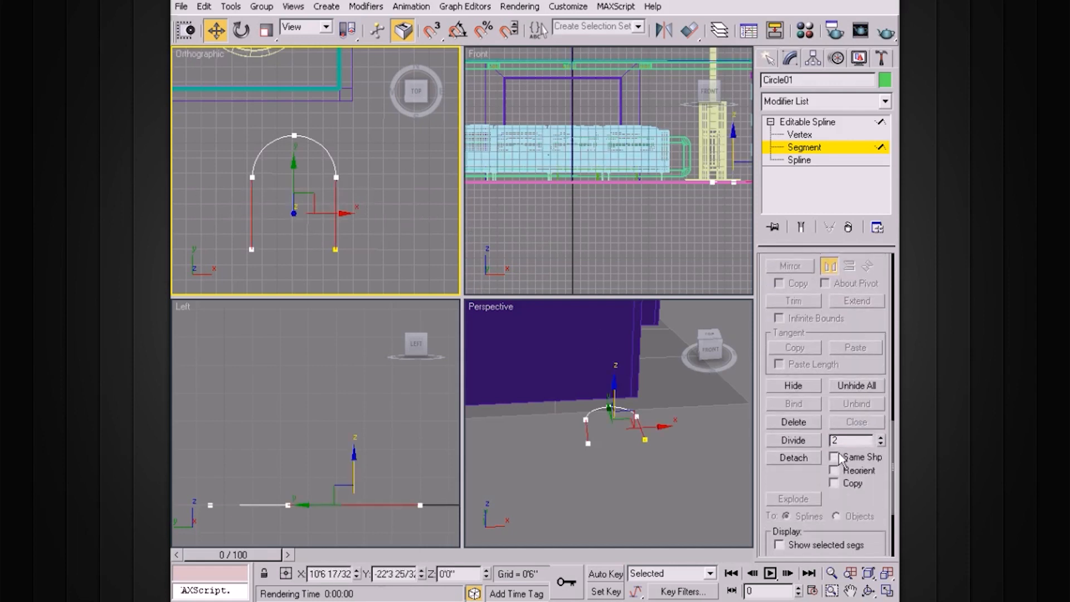
{"action": "left_click", "coordinate": [880, 438]}
{"action": "left_click", "coordinate": [793, 439]}
Divide the two curved segments of the arc with a value of 2 and switch to vertex editing
{"action": "left_click_drag", "start_coordinate": [362, 157], "coordinate": [232, 159]}
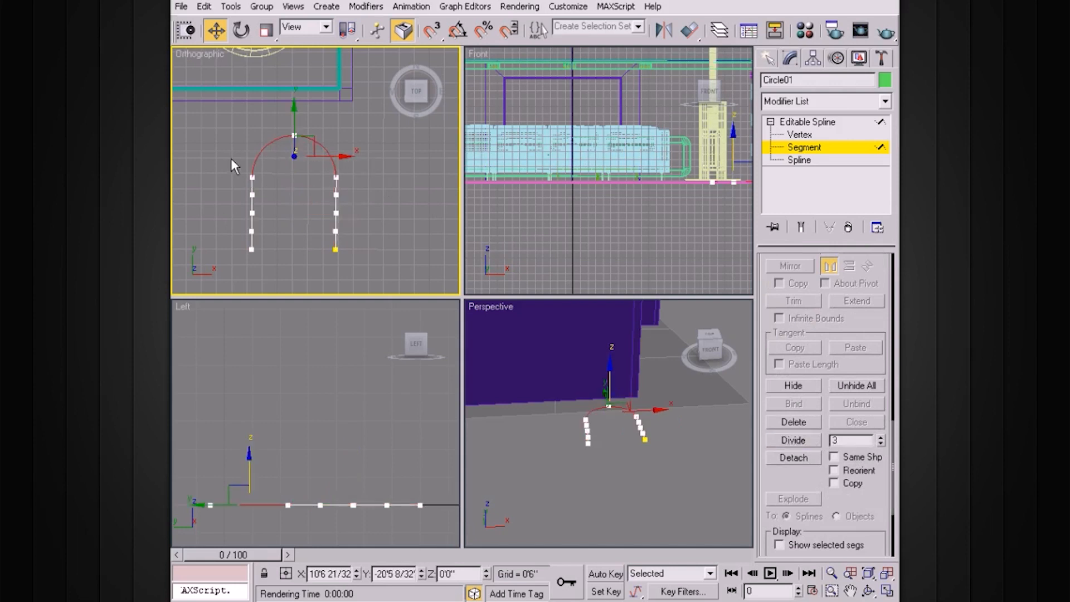
{"action": "left_click", "coordinate": [880, 443]}
{"action": "left_click", "coordinate": [793, 440]}
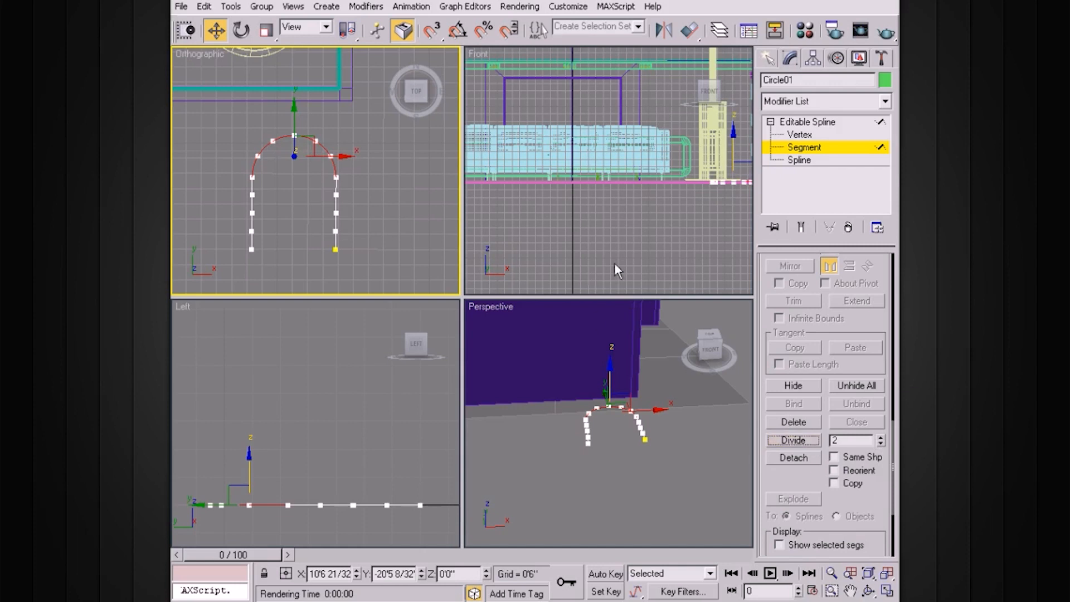
{"action": "left_click", "coordinate": [800, 134]}
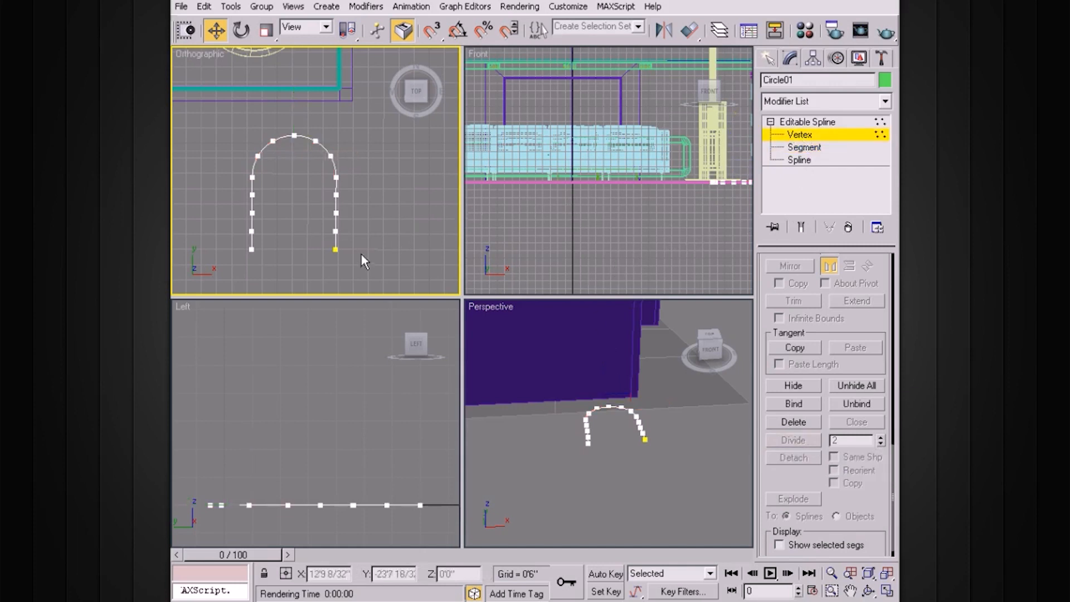
{"action": "scroll", "coordinate": [385, 197], "scroll_direction": "up", "scroll_amount": 2}
{"action": "scroll", "coordinate": [387, 199], "scroll_direction": "down", "scroll_amount": 2}
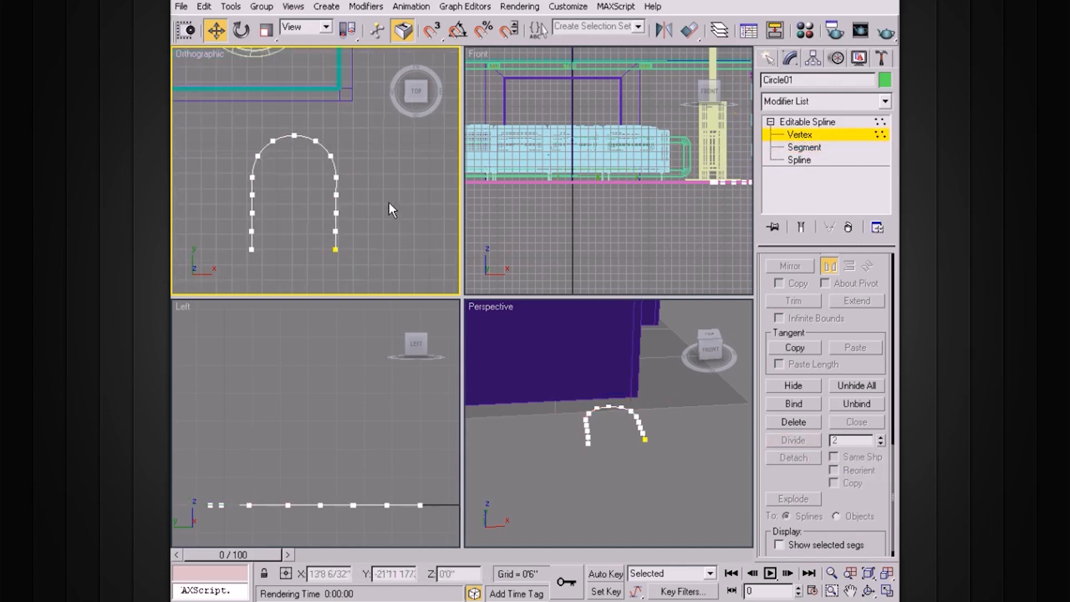
Raise the whole spline above the ground and tilt it about 9° in the side view so the legs slope downward
{"action": "left_click", "coordinate": [823, 122]}
{"action": "right_click", "coordinate": [361, 367]}
{"action": "scroll", "coordinate": [361, 368], "scroll_direction": "down", "scroll_amount": 2}
{"action": "left_click_drag", "start_coordinate": [296, 437], "coordinate": [294, 333]}
{"action": "key", "text": "e"}
{"action": "left_click_drag", "start_coordinate": [332, 348], "coordinate": [312, 358]}
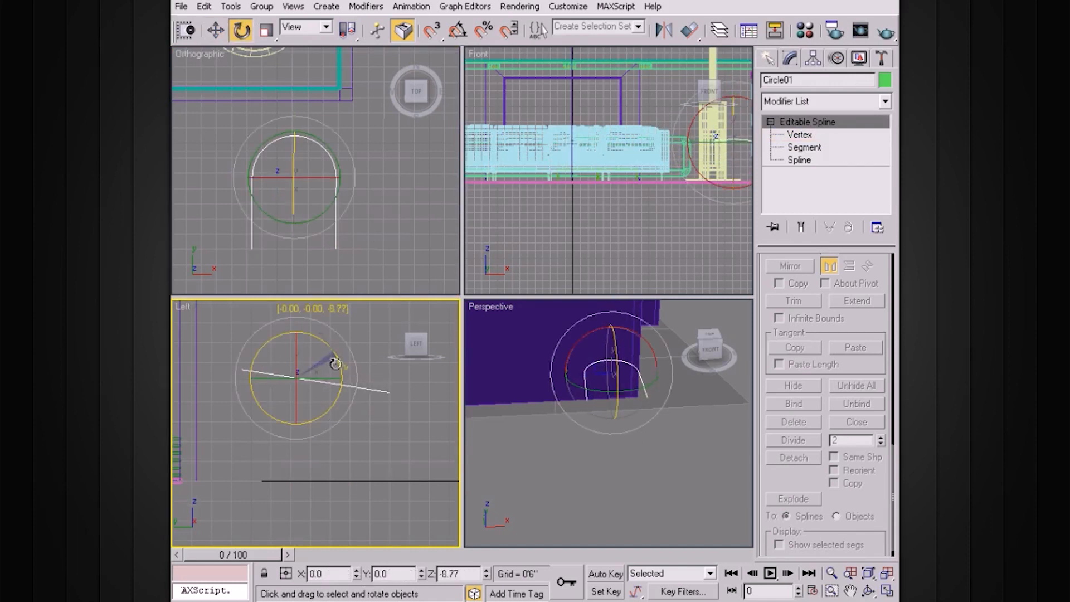
Move the end vertices of both legs straight down in the side view to just above the ground line
{"action": "left_click", "coordinate": [800, 136]}
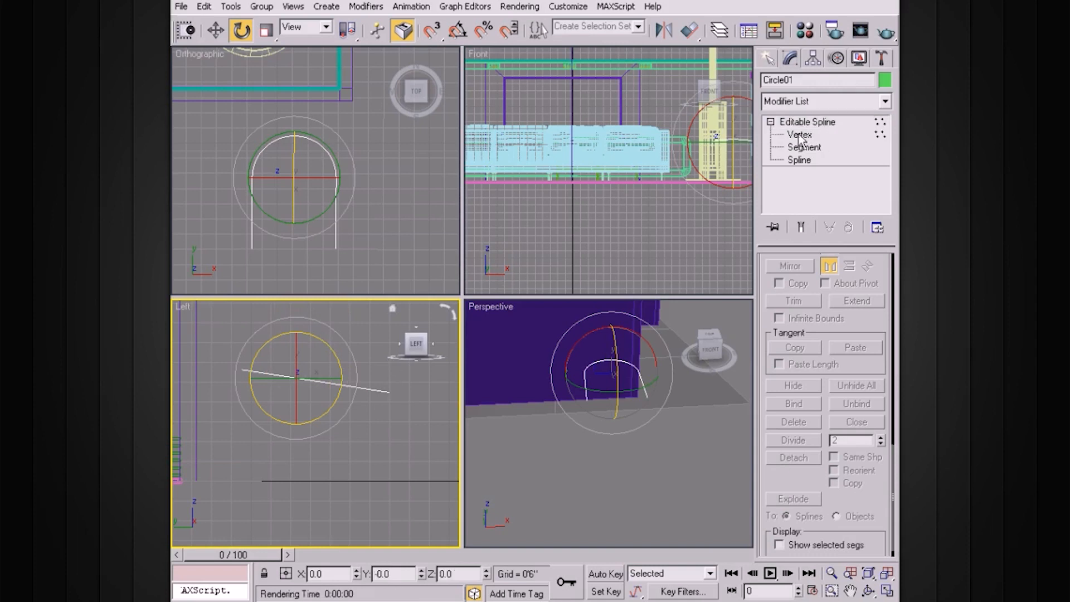
{"action": "left_click_drag", "start_coordinate": [357, 238], "coordinate": [218, 272]}
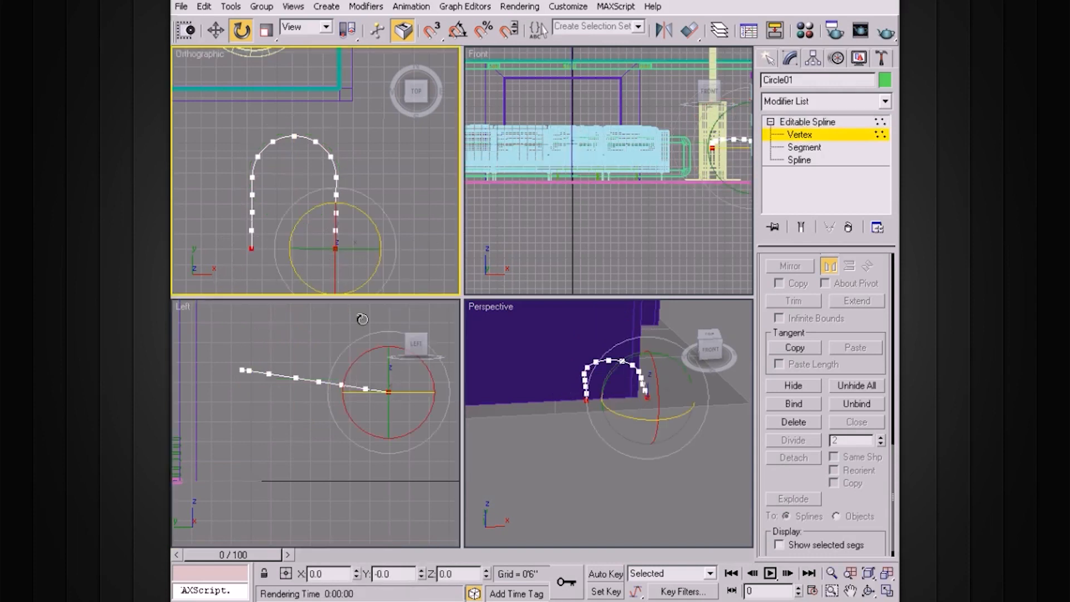
{"action": "key", "text": "w"}
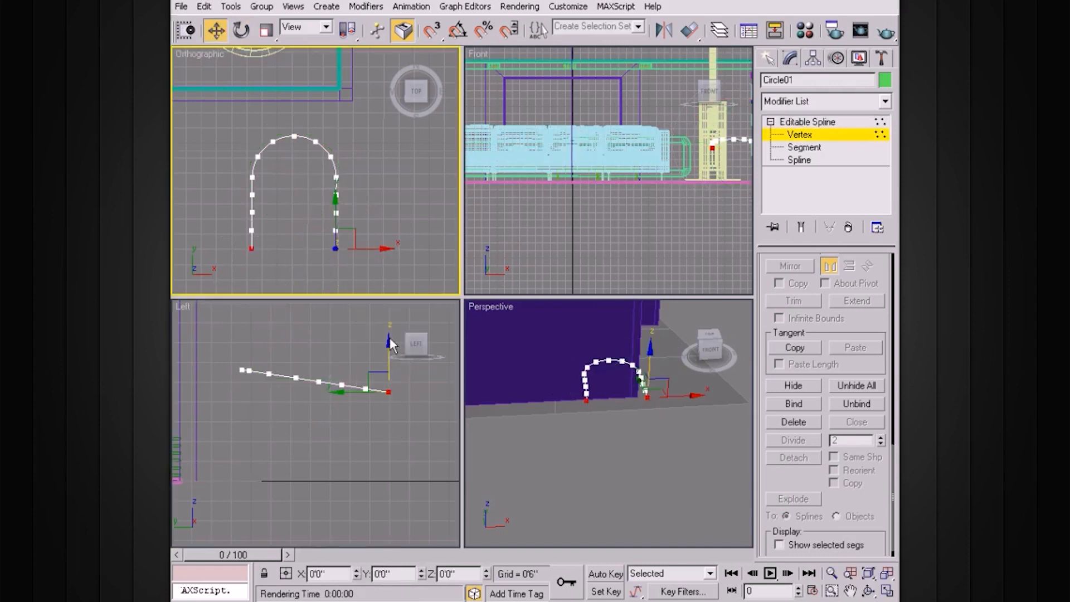
{"action": "left_click_drag", "start_coordinate": [389, 348], "coordinate": [380, 425]}
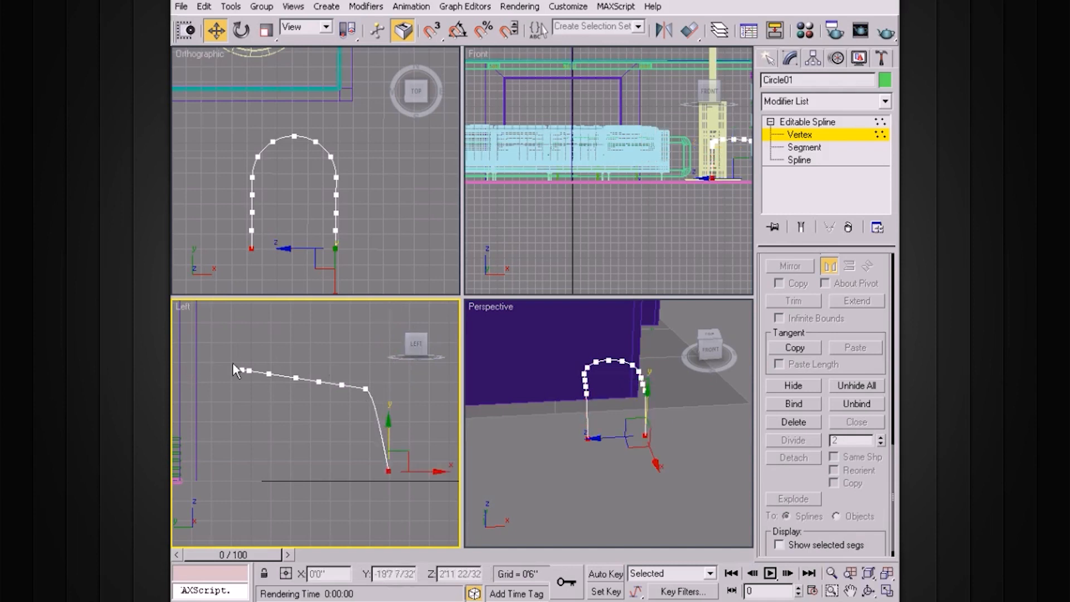
Lower the second-to-last vertices of both legs about midway down the drop and make them Smooth
{"action": "left_click_drag", "start_coordinate": [370, 398], "coordinate": [372, 399]}
{"action": "left_click_drag", "start_coordinate": [366, 340], "coordinate": [367, 430]}
{"action": "right_click", "coordinate": [362, 423]}
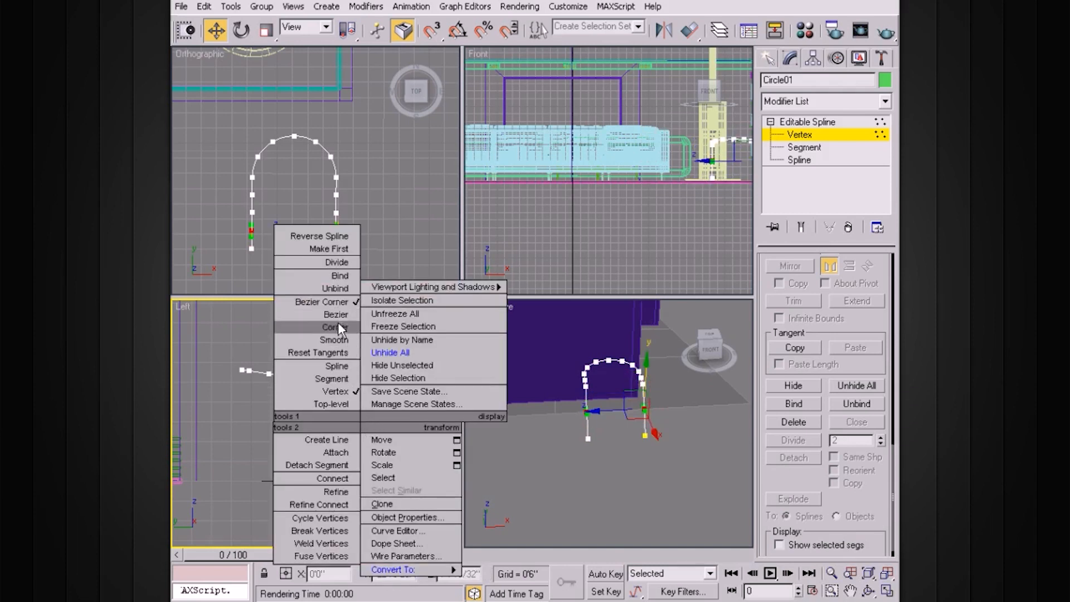
{"action": "left_click", "coordinate": [335, 338]}
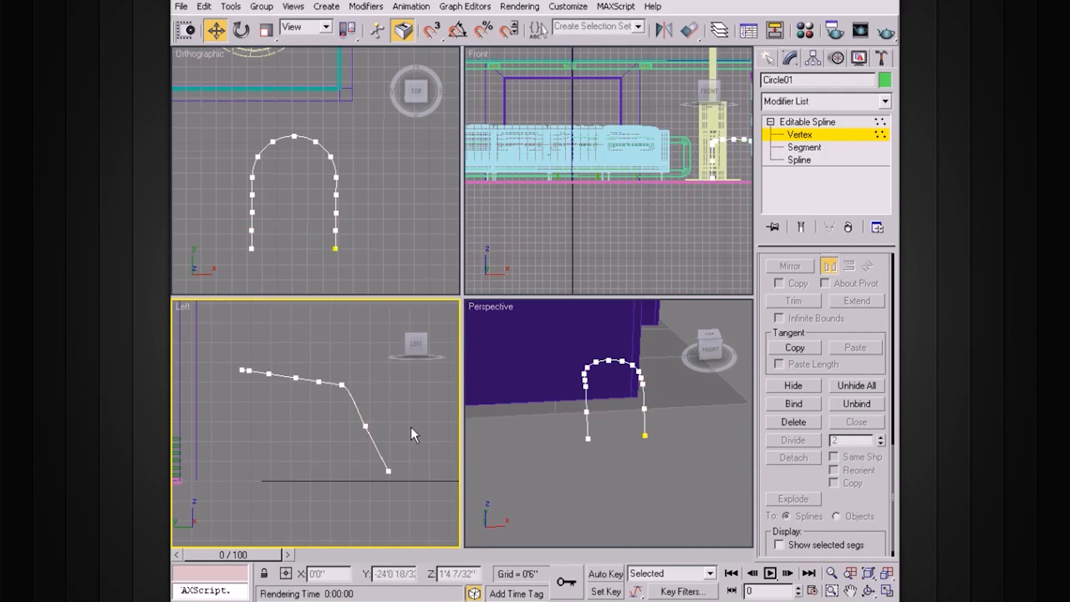
Make the vertices at the sharp bend Smooth, shift them outward and down, and move the vertices below them outward to round the bend
{"action": "left_click_drag", "start_coordinate": [410, 426], "coordinate": [342, 366]}
{"action": "right_click", "coordinate": [340, 380]}
{"action": "left_click", "coordinate": [313, 298]}
{"action": "left_click_drag", "start_coordinate": [393, 402], "coordinate": [406, 402]}
{"action": "left_click_drag", "start_coordinate": [356, 376], "coordinate": [355, 371]}
{"action": "left_click", "coordinate": [373, 426]}
{"action": "left_click_drag", "start_coordinate": [414, 425], "coordinate": [419, 425]}
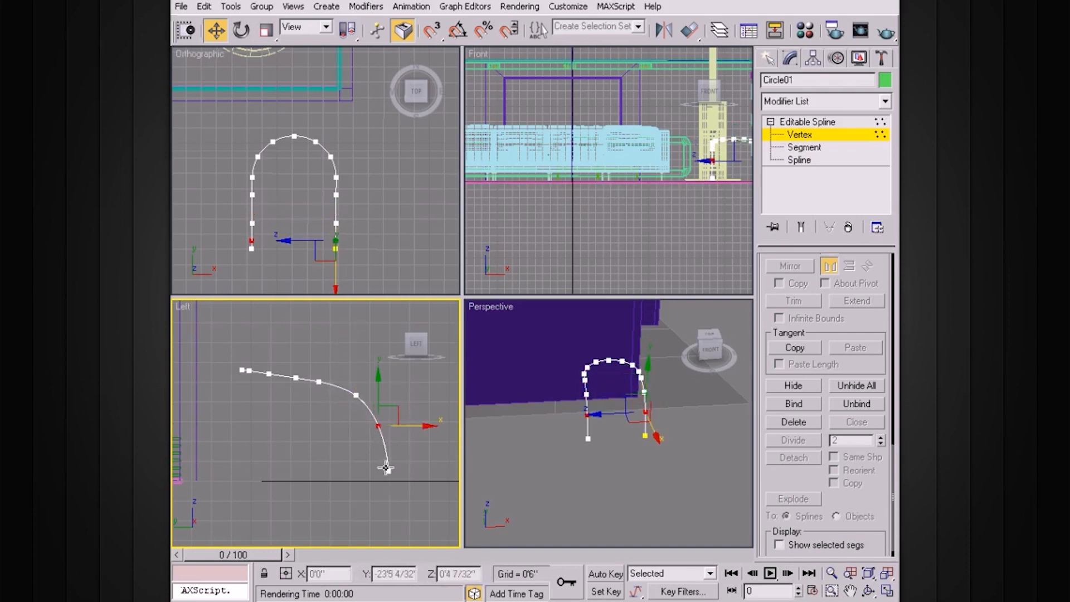
Shift the vertices above the bend outward and smooth their tangents, then adjust them and the bend vertices to even out the curve
{"action": "left_click", "coordinate": [318, 382]}
{"action": "left_click_drag", "start_coordinate": [365, 379], "coordinate": [371, 380]}
{"action": "right_click", "coordinate": [334, 381]}
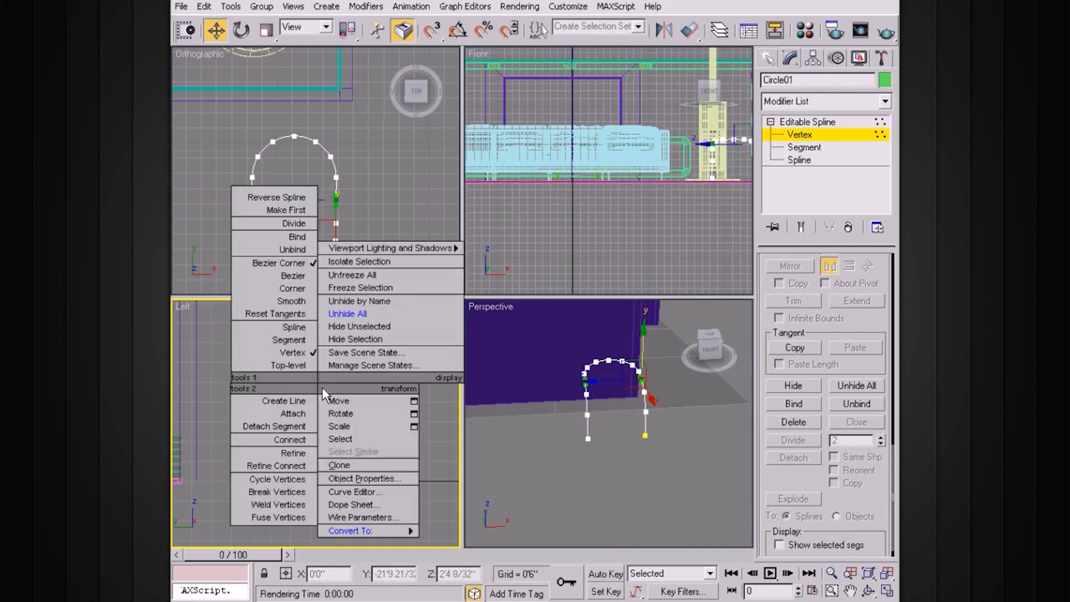
{"action": "left_click", "coordinate": [290, 313]}
{"action": "scroll", "coordinate": [344, 385], "scroll_direction": "up", "scroll_amount": 3}
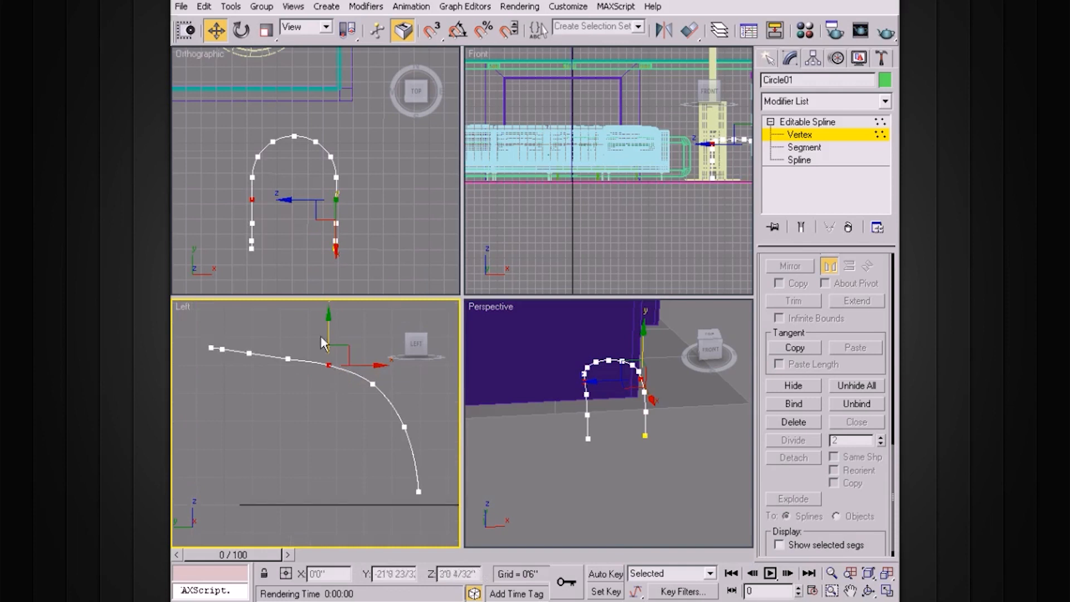
{"action": "left_click_drag", "start_coordinate": [330, 324], "coordinate": [332, 329]}
{"action": "left_click_drag", "start_coordinate": [394, 372], "coordinate": [415, 388]}
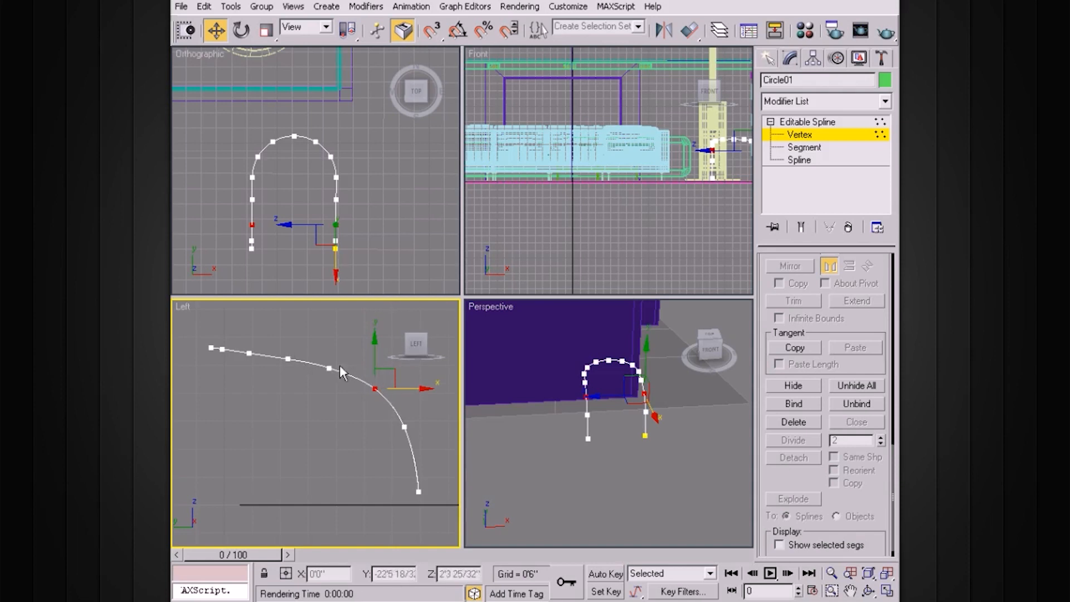
Pull the leg end vertices inward in the side view and adjust the two vertex pairs above them so the legs drop nearly vertically
{"action": "left_click_drag", "start_coordinate": [396, 433], "coordinate": [443, 428]}
{"action": "left_click", "coordinate": [419, 491]}
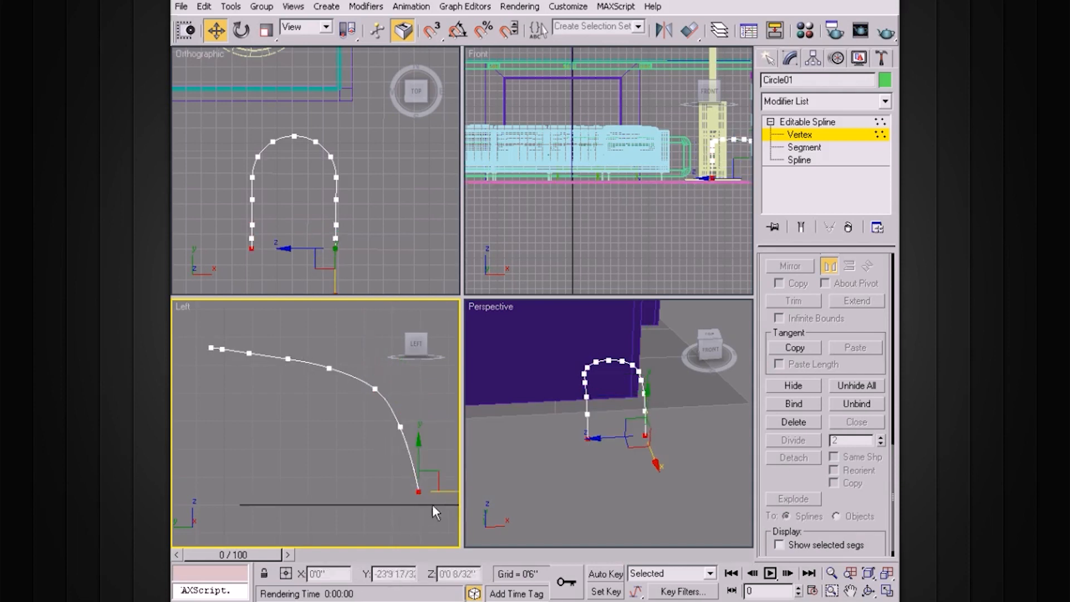
{"action": "left_click_drag", "start_coordinate": [444, 493], "coordinate": [432, 494]}
{"action": "left_click", "coordinate": [303, 447]}
{"action": "left_click", "coordinate": [400, 426]}
{"action": "left_click_drag", "start_coordinate": [411, 415], "coordinate": [407, 428]}
{"action": "left_click", "coordinate": [375, 389]}
{"action": "left_click_drag", "start_coordinate": [414, 389], "coordinate": [411, 389]}
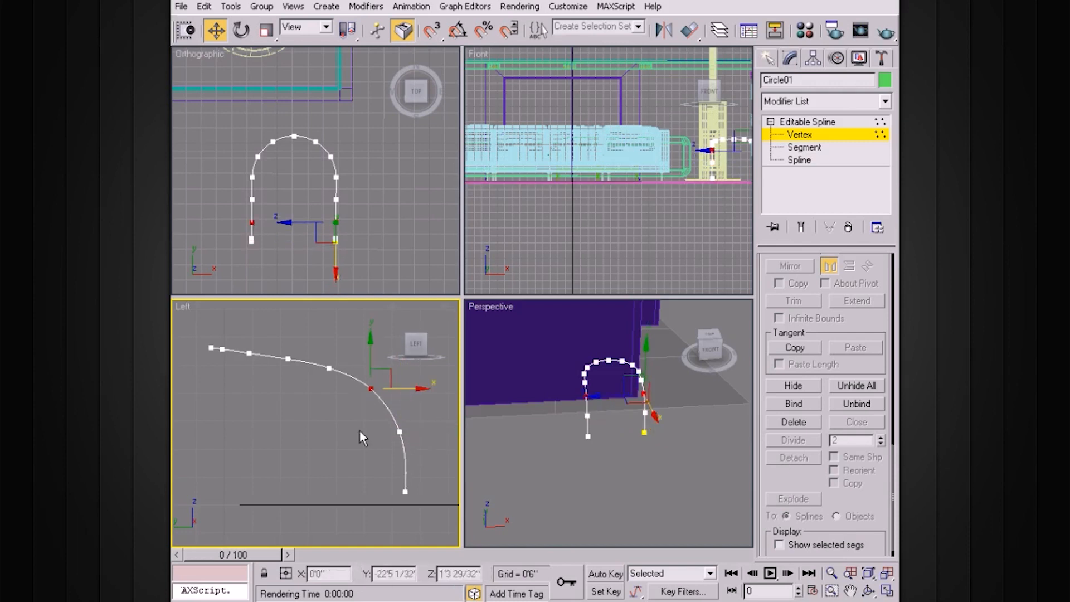
{"action": "left_click", "coordinate": [363, 427]}
Raise the upper vertices of the spline slightly and refine the positions of the bend vertices in the side view
{"action": "middle_click_drag", "start_coordinate": [613, 418], "coordinate": [490, 390], "text": "alt"}
{"action": "left_click", "coordinate": [339, 390]}
{"action": "scroll", "coordinate": [339, 390], "scroll_direction": "down", "scroll_amount": 2}
{"action": "left_click_drag", "start_coordinate": [221, 344], "coordinate": [380, 402]}
{"action": "left_click_drag", "start_coordinate": [354, 349], "coordinate": [354, 336]}
{"action": "left_click", "coordinate": [374, 429]}
{"action": "left_click_drag", "start_coordinate": [388, 418], "coordinate": [373, 375]}
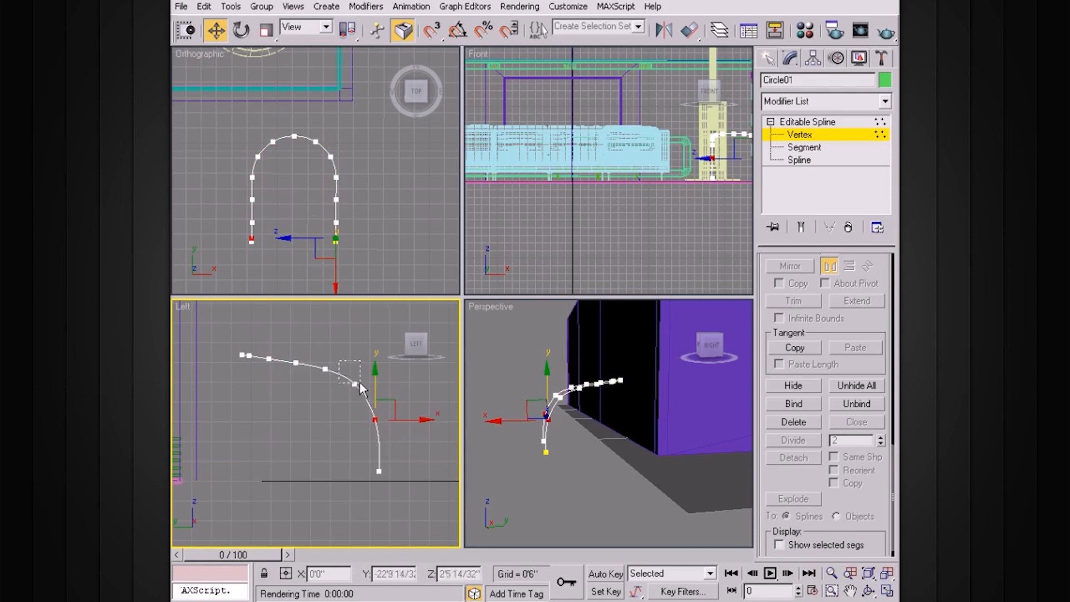
{"action": "left_click", "coordinate": [354, 384]}
{"action": "left_click", "coordinate": [440, 443]}
Fine-tune the height of the rounded arc's vertices and leave vertex editing of the spline
{"action": "left_click_drag", "start_coordinate": [246, 388], "coordinate": [246, 390]}
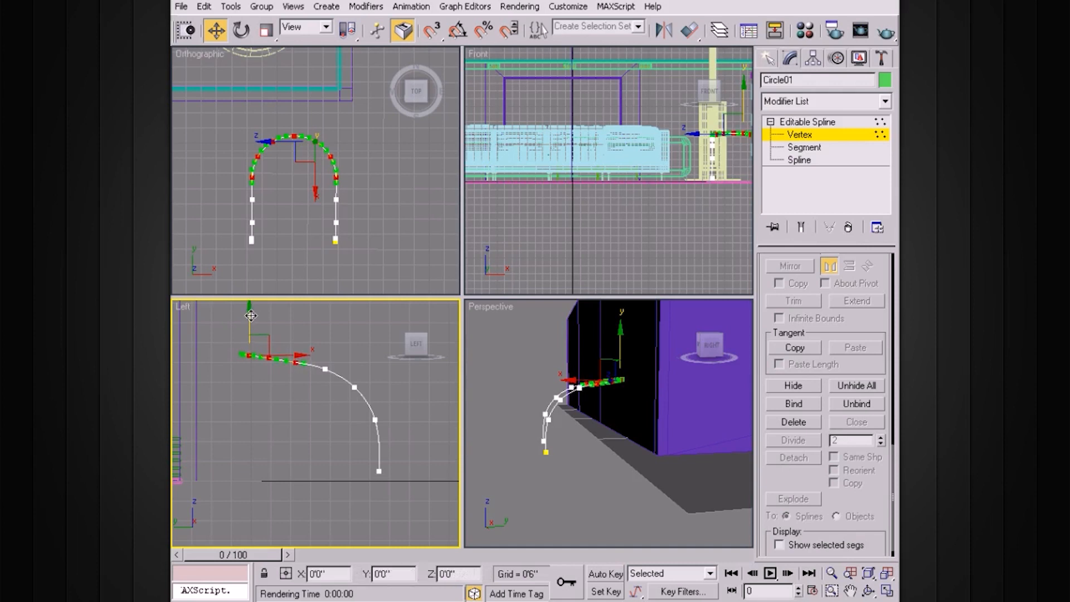
{"action": "left_click", "coordinate": [334, 413]}
{"action": "middle_click_drag", "start_coordinate": [573, 430], "coordinate": [570, 433], "text": "alt"}
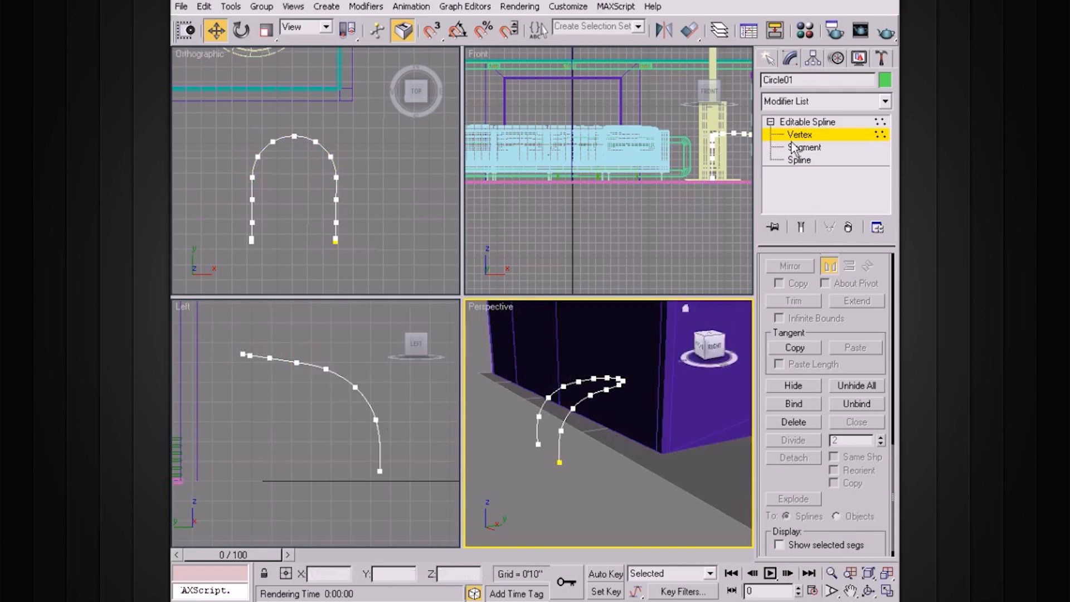
{"action": "left_click", "coordinate": [774, 124]}
{"action": "left_click", "coordinate": [771, 121]}
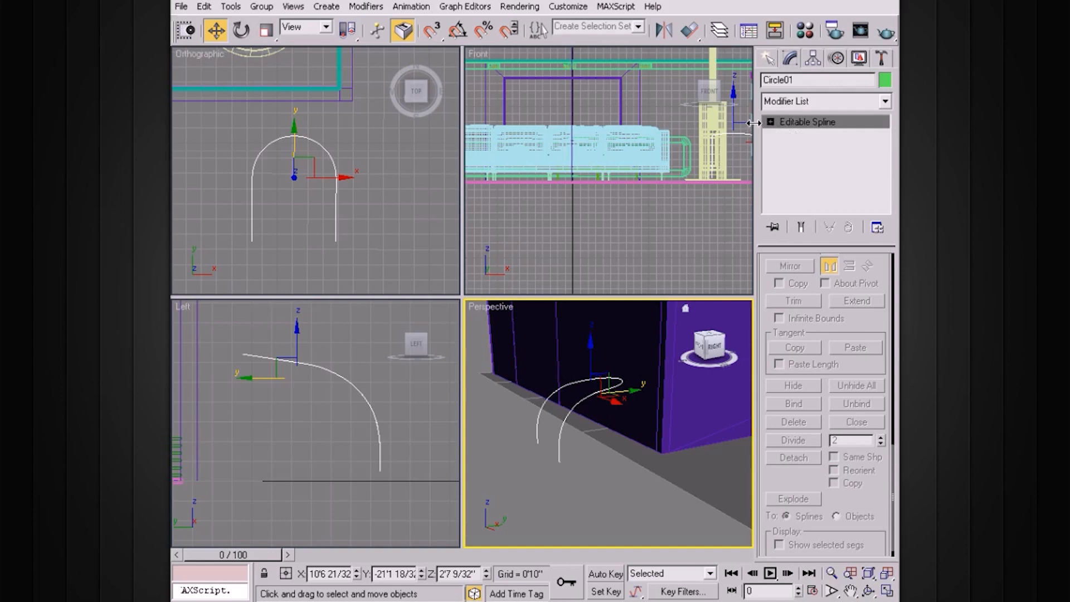
Draw a rectangle about 0'10 30/32" by 0'8 4/32" beside the arched spline in the top view
{"action": "left_click", "coordinate": [769, 59]}
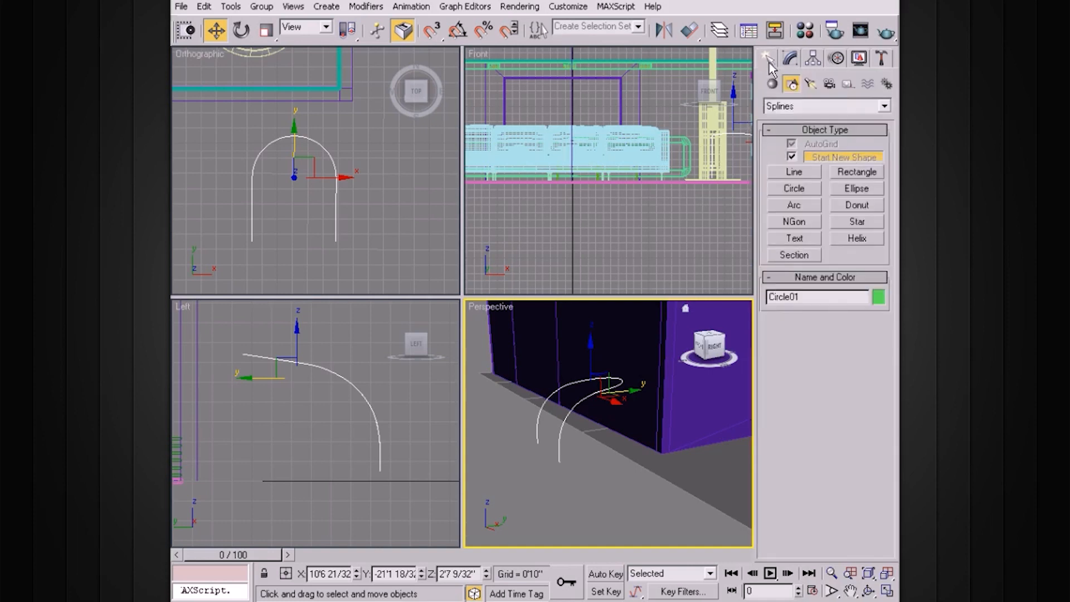
{"action": "left_click", "coordinate": [857, 173]}
{"action": "left_click_drag", "start_coordinate": [362, 174], "coordinate": [382, 201]}
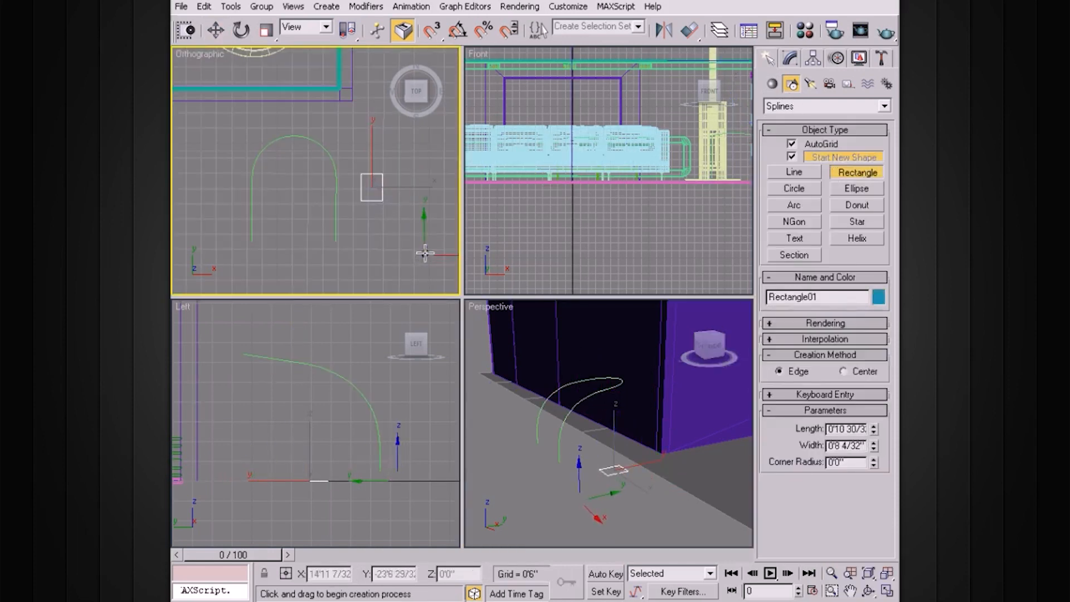
{"action": "left_click", "coordinate": [789, 59]}
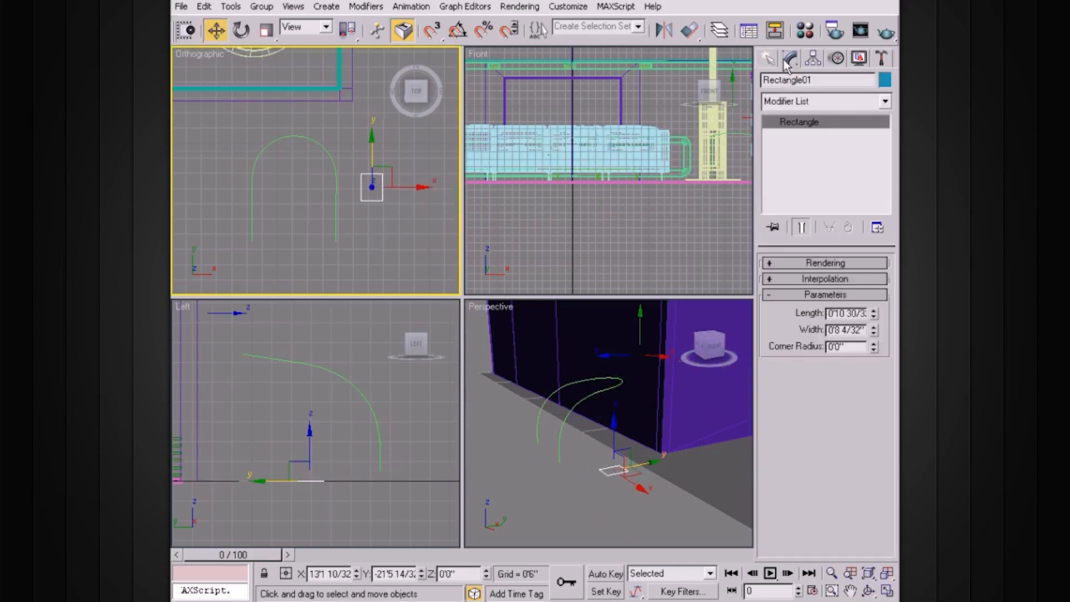
Loft the rectangle along the arched spline, using the spline as path and the rectangle as shape
{"action": "left_click", "coordinate": [318, 144]}
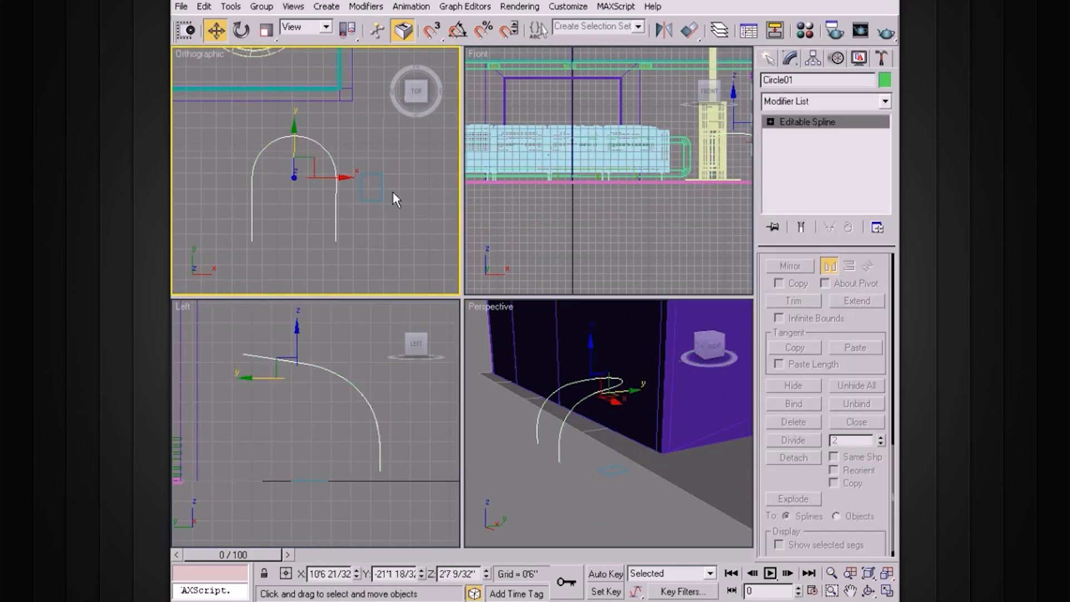
{"action": "left_click", "coordinate": [768, 58]}
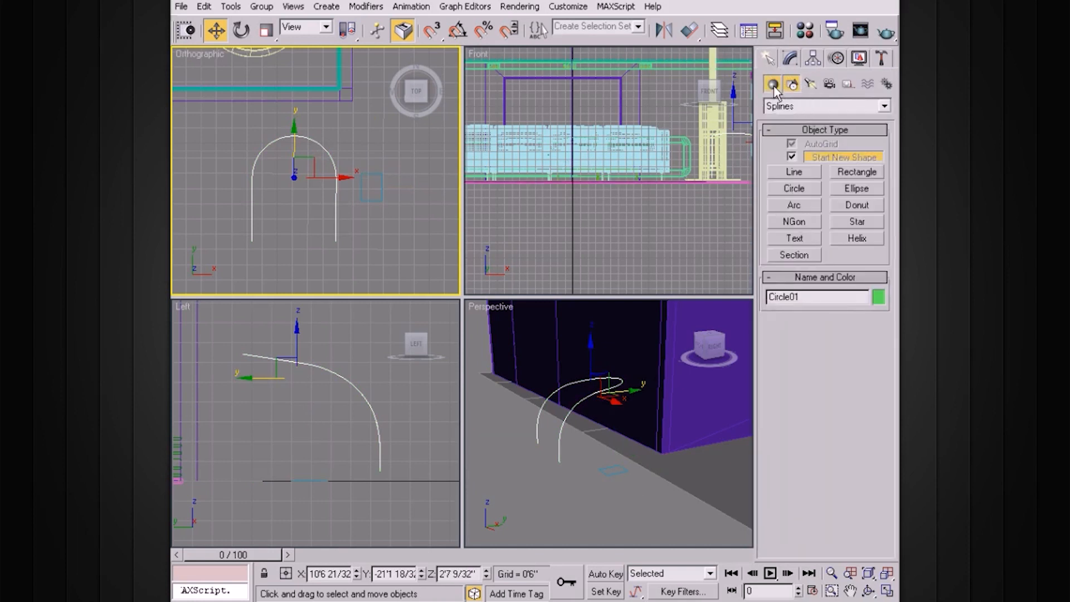
{"action": "left_click", "coordinate": [773, 85]}
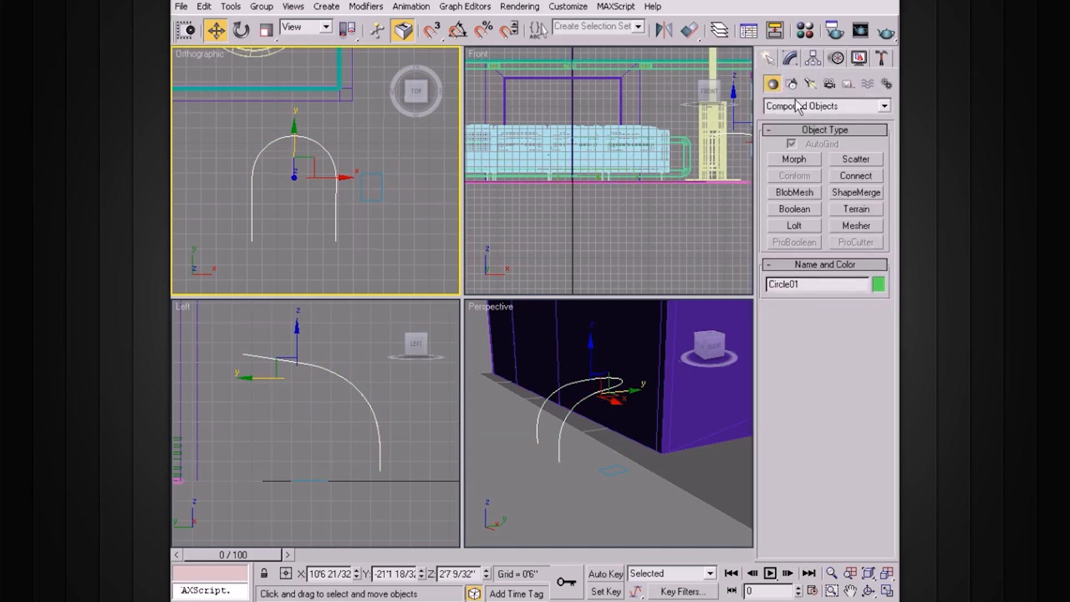
{"action": "left_click", "coordinate": [797, 225]}
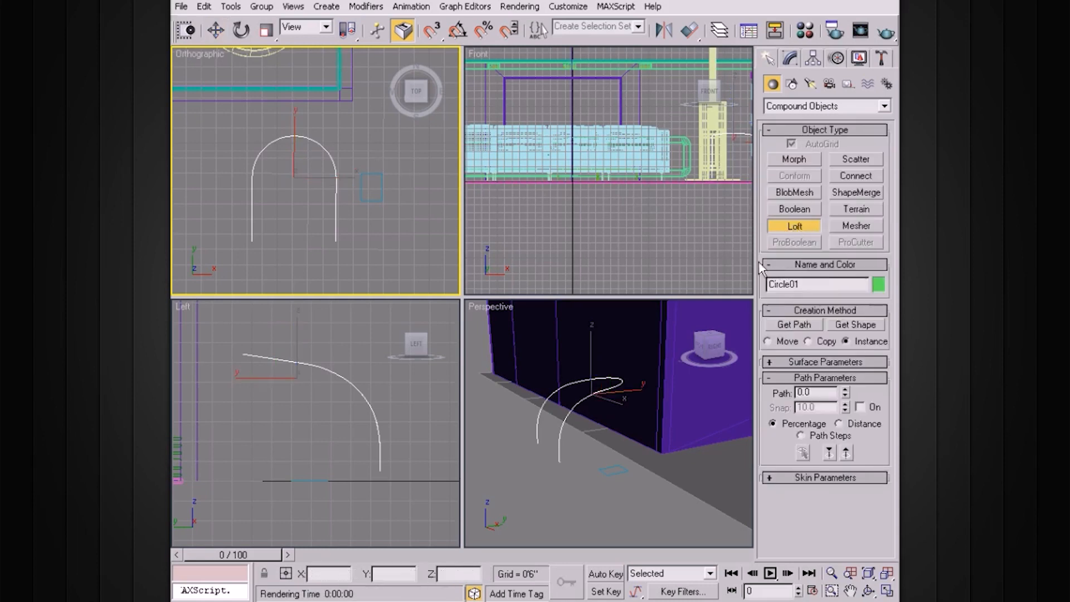
{"action": "left_click", "coordinate": [856, 325]}
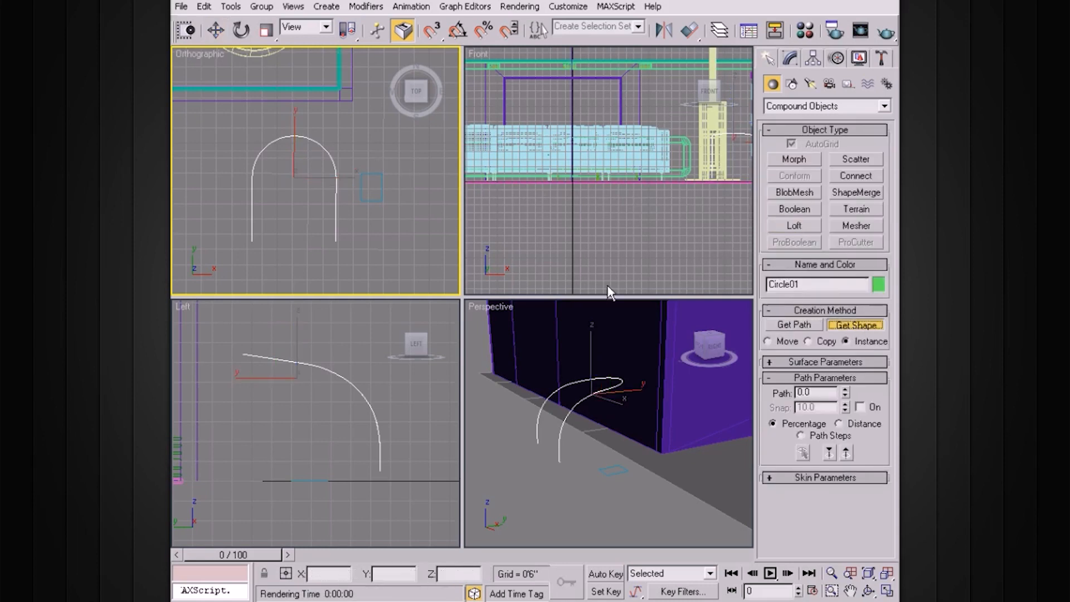
{"action": "left_click", "coordinate": [383, 174]}
{"action": "middle_click_drag", "start_coordinate": [543, 343], "coordinate": [747, 336], "text": "alt"}
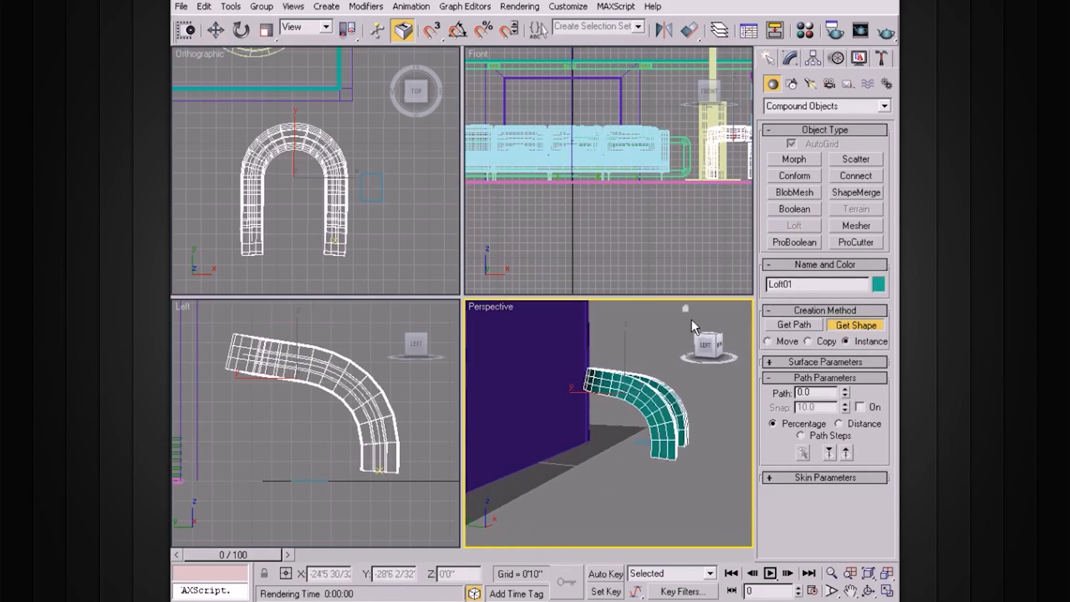
Enlarge the perspective view to full size and set the profile rectangle's length to 0'7"
{"action": "mouse_move", "coordinate": [625, 385]}
{"action": "middle_mouse_down", "text": "alt"}
{"action": "mouse_move", "coordinate": [660, 372]}
{"action": "mouse_move", "coordinate": [623, 391]}
{"action": "middle_mouse_up", "text": "alt"}
{"action": "key", "text": "alt+w"}
{"action": "middle_click_drag", "start_coordinate": [593, 332], "coordinate": [759, 237], "text": "alt"}
{"action": "left_click", "coordinate": [612, 366]}
{"action": "left_click", "coordinate": [586, 377]}
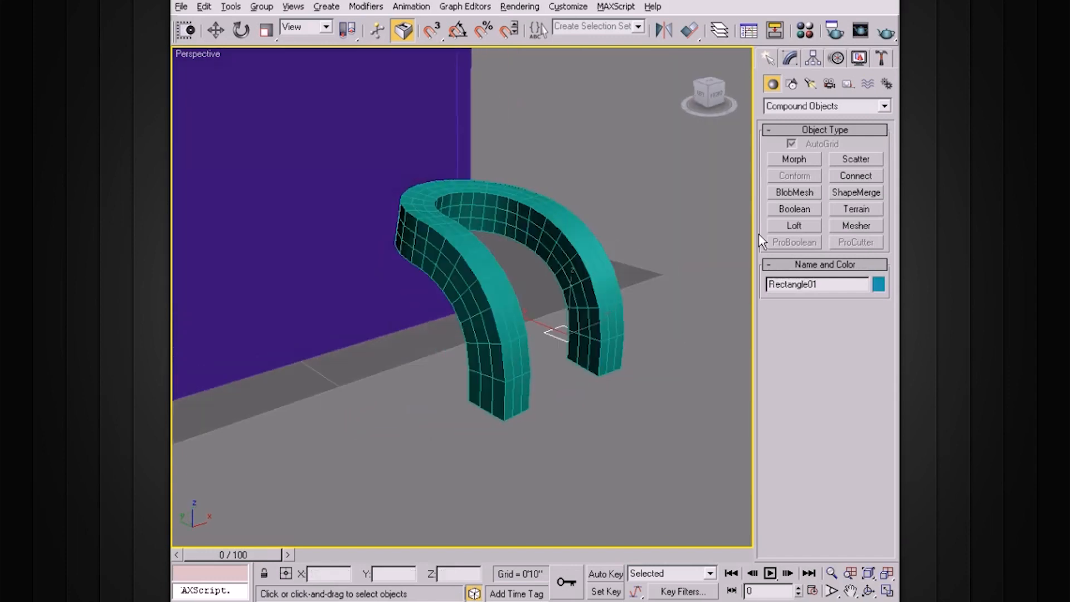
{"action": "left_click", "coordinate": [790, 58]}
{"action": "left_click_drag", "start_coordinate": [873, 313], "coordinate": [870, 339]}
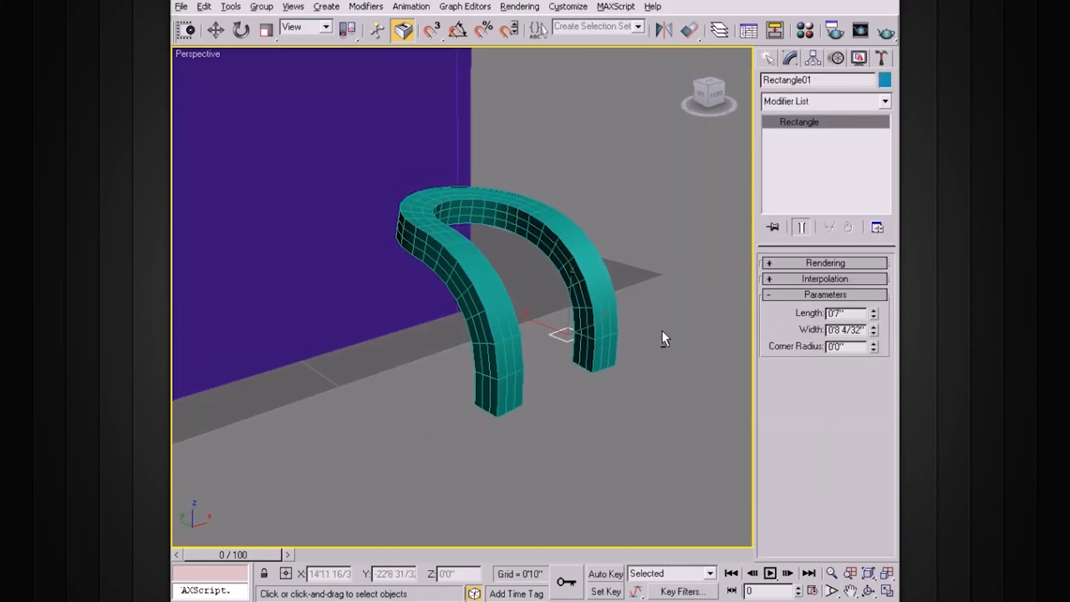
Fine-tune the profile rectangle's width to adjust the thickness of the lofted legs
{"action": "middle_click_drag", "start_coordinate": [662, 333], "coordinate": [681, 334], "text": "alt"}
{"action": "left_click_drag", "start_coordinate": [873, 331], "coordinate": [869, 372]}
{"action": "middle_click_drag", "start_coordinate": [501, 329], "coordinate": [540, 327], "text": "alt"}
{"action": "left_click_drag", "start_coordinate": [875, 332], "coordinate": [873, 309]}
{"action": "middle_click_drag", "start_coordinate": [621, 285], "coordinate": [676, 249], "text": "alt"}
{"action": "scroll", "coordinate": [660, 279], "scroll_direction": "up", "scroll_amount": 3}
Select the loft, try Shape Steps of 1 and set it back to 2
{"action": "left_click", "coordinate": [675, 249]}
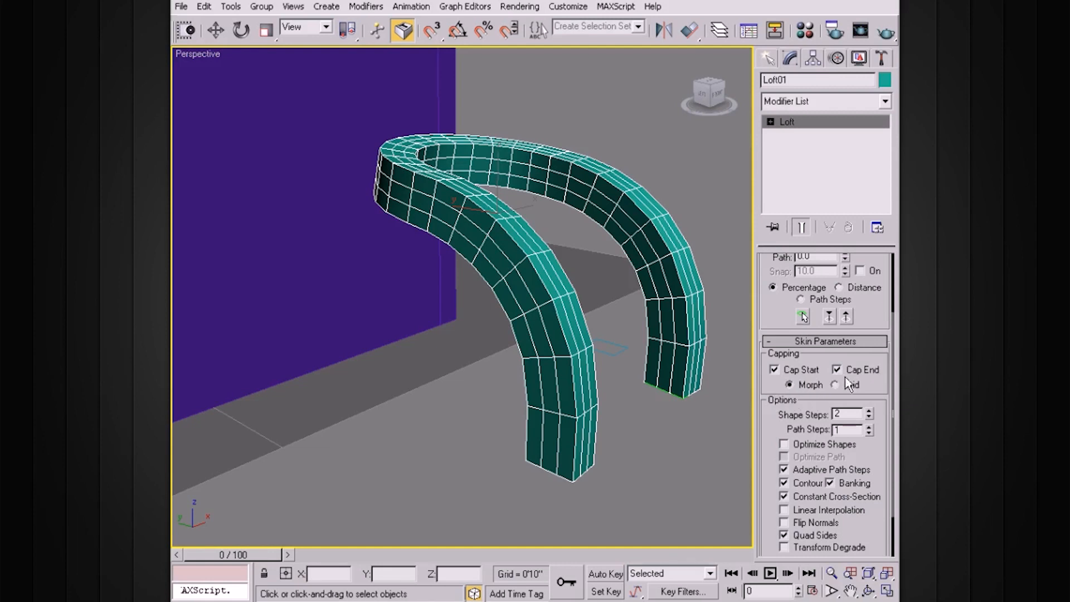
{"action": "left_click", "coordinate": [868, 416]}
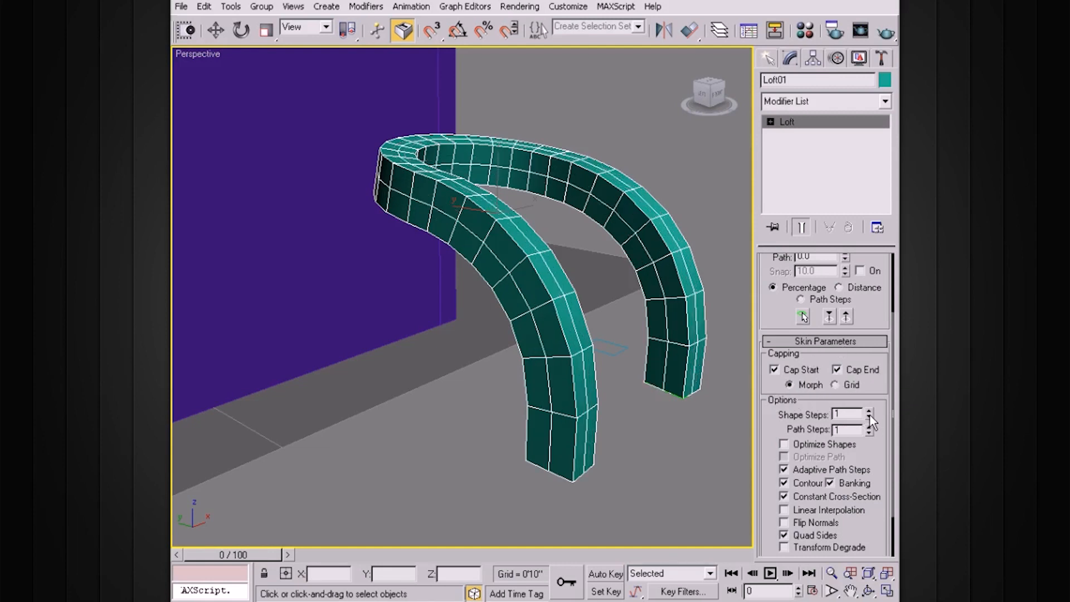
{"action": "left_click", "coordinate": [868, 410]}
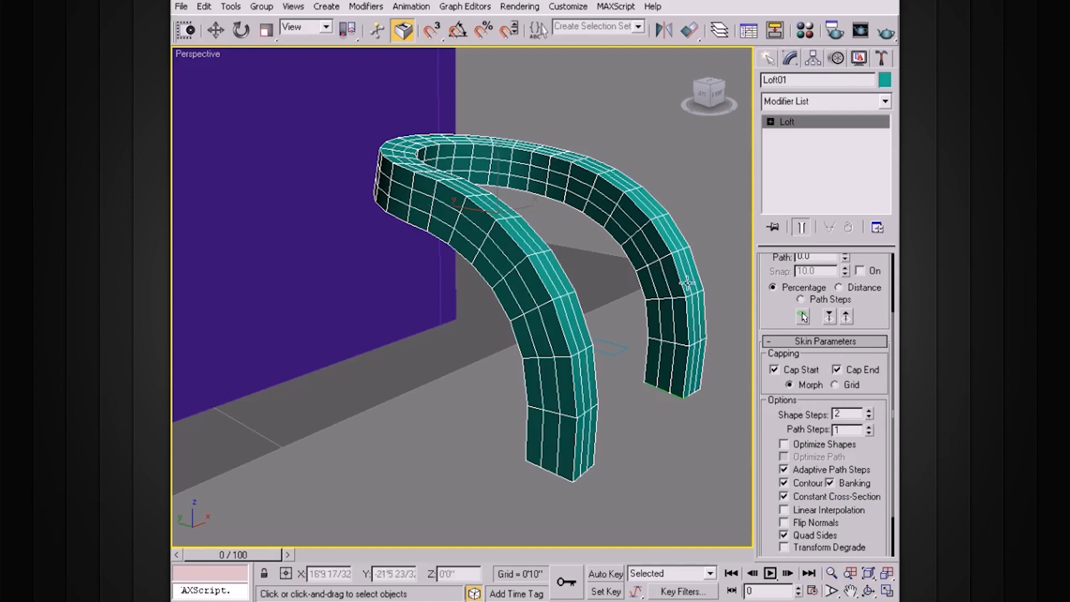
{"action": "middle_click_drag", "start_coordinate": [635, 339], "coordinate": [616, 326], "text": "alt"}
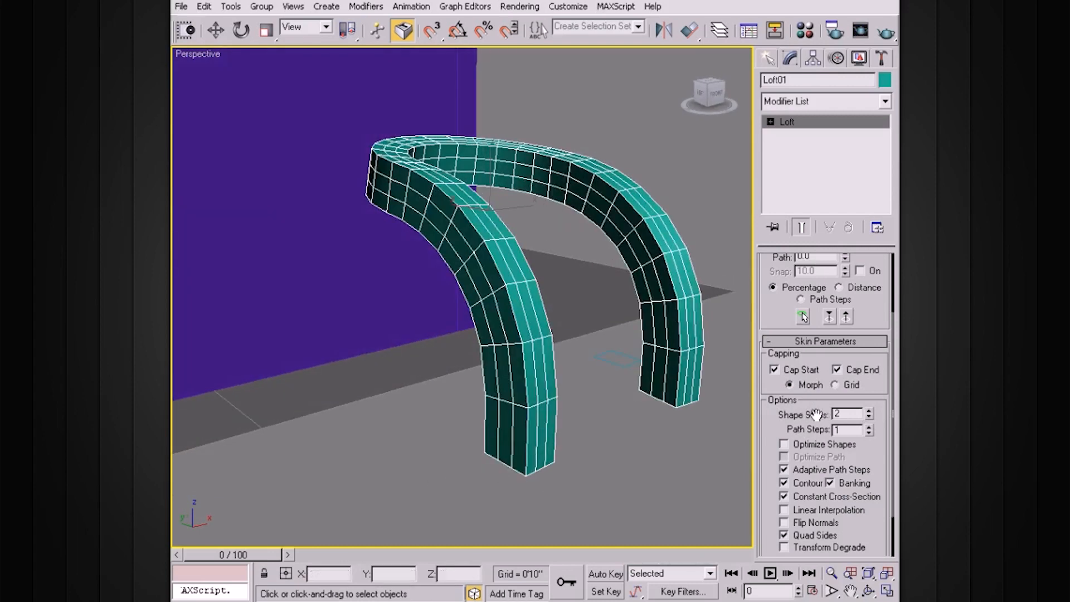
Try 0 and higher Path Steps on the loft and return the value to 1
{"action": "left_click", "coordinate": [869, 435]}
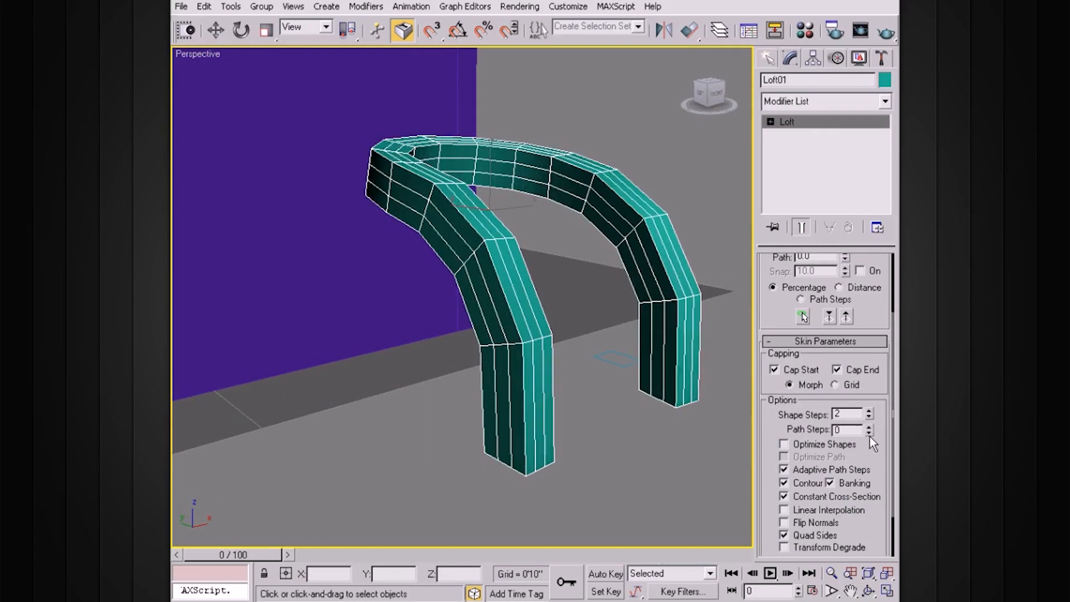
{"action": "left_click", "coordinate": [868, 426]}
{"action": "left_click", "coordinate": [868, 426]}
{"action": "left_click", "coordinate": [867, 426]}
{"action": "left_click", "coordinate": [868, 426]}
{"action": "left_click", "coordinate": [868, 433]}
{"action": "left_click", "coordinate": [868, 433]}
{"action": "left_click", "coordinate": [868, 433]}
Inspect the underside of the lofted legs and convert the loft to an Editable Poly
{"action": "middle_click_drag", "start_coordinate": [642, 316], "coordinate": [679, 366], "text": "alt"}
{"action": "middle_click_drag", "start_coordinate": [557, 337], "coordinate": [580, 391], "text": "alt"}
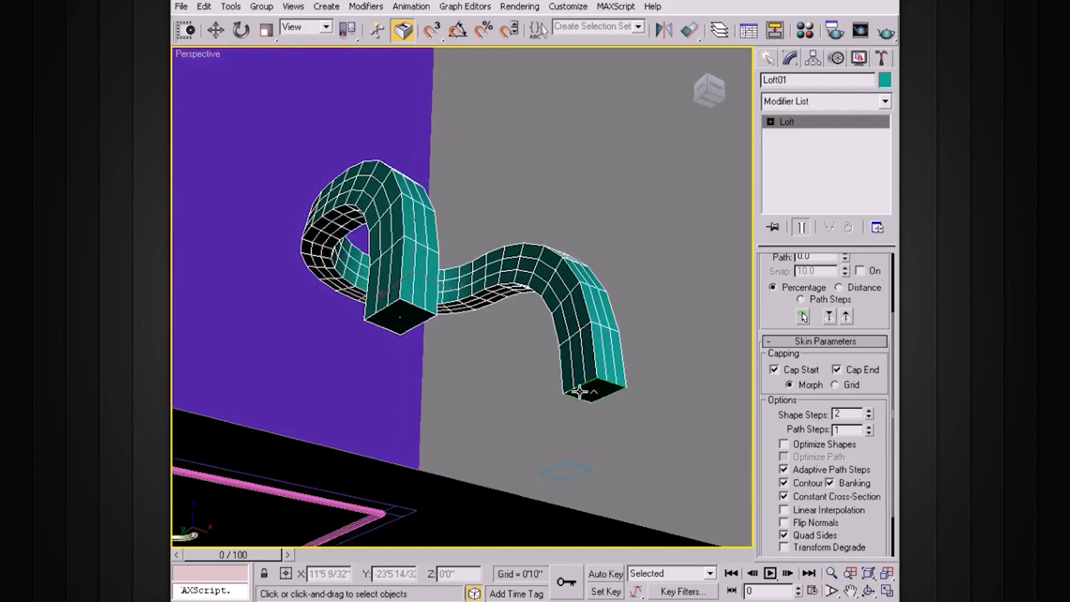
{"action": "middle_click_drag", "start_coordinate": [594, 356], "coordinate": [621, 346], "text": "alt"}
{"action": "scroll", "coordinate": [593, 351], "scroll_direction": "up", "scroll_amount": 3}
{"action": "right_click", "coordinate": [657, 320]}
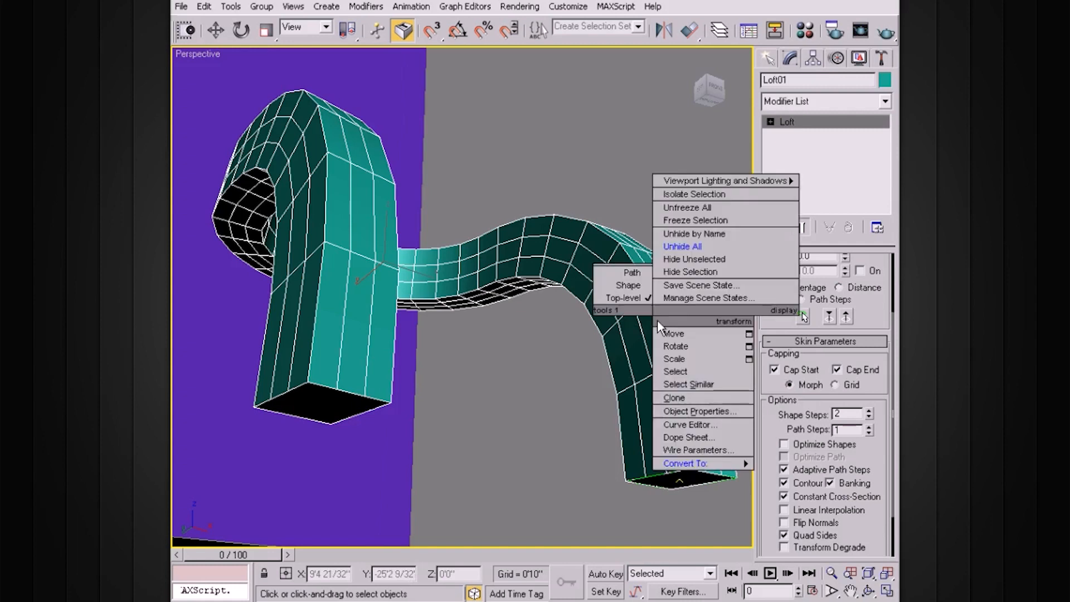
{"action": "mouse_move", "coordinate": [688, 462]}
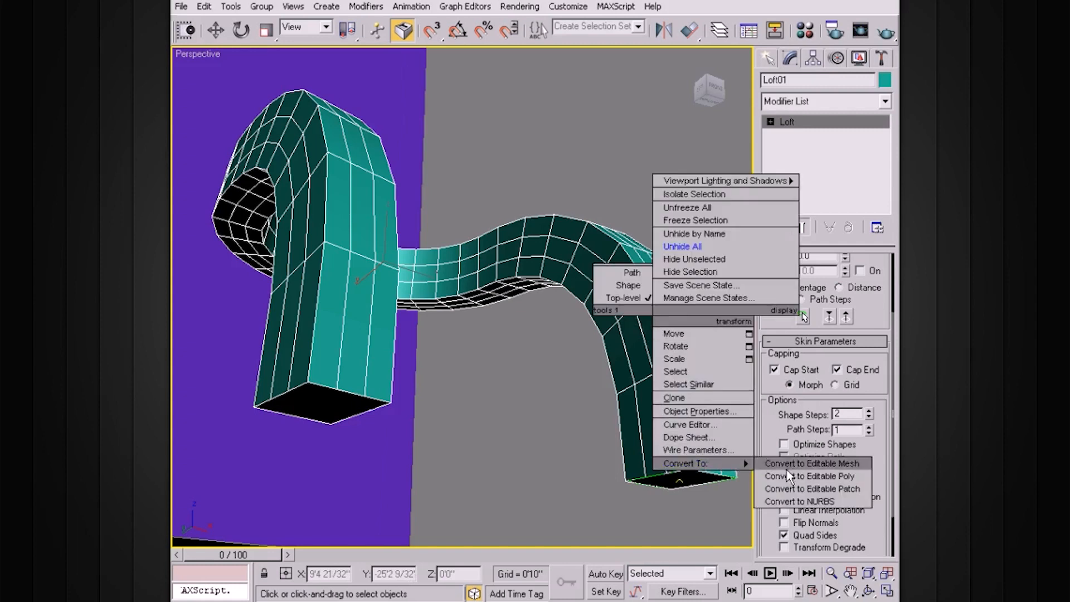
{"action": "left_click", "coordinate": [785, 475]}
Select the two end cap polygons at the bottoms of the legs
{"action": "middle_click_drag", "start_coordinate": [651, 344], "coordinate": [720, 318], "text": "alt"}
{"action": "left_click", "coordinate": [771, 121]}
{"action": "left_click", "coordinate": [802, 172]}
{"action": "left_click", "coordinate": [723, 328]}
{"action": "left_click", "coordinate": [338, 151], "text": "ctrl"}
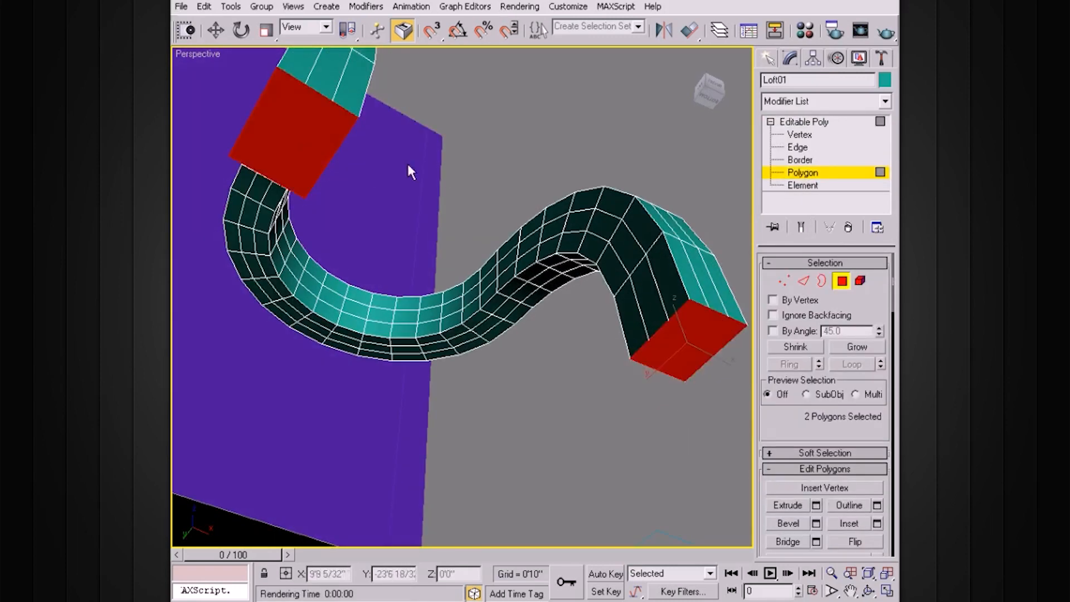
{"action": "middle_click_drag", "start_coordinate": [410, 171], "coordinate": [442, 172], "text": "alt"}
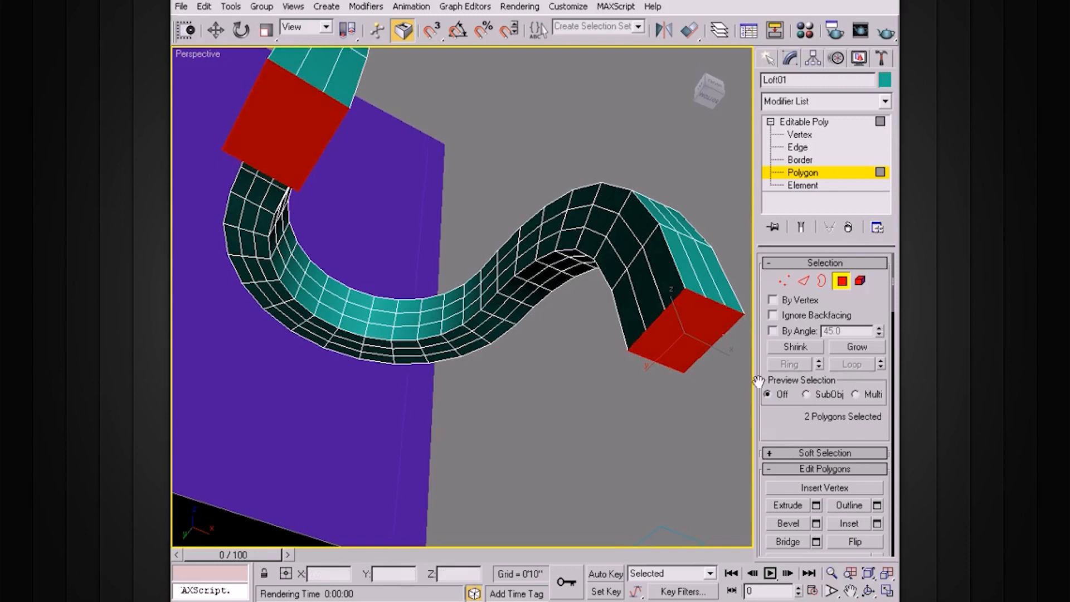
Inset the two leg end polygons as a group by a small amount
{"action": "scroll", "coordinate": [847, 445], "scroll_direction": "down", "scroll_amount": 3}
{"action": "left_click", "coordinate": [877, 468]}
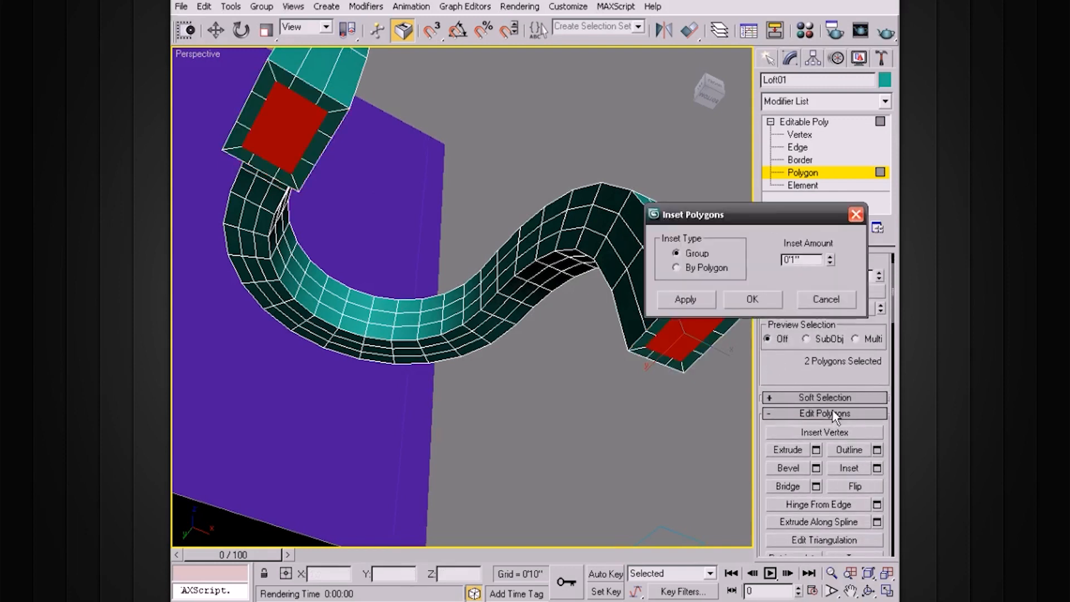
{"action": "left_click_drag", "start_coordinate": [796, 225], "coordinate": [627, 394]}
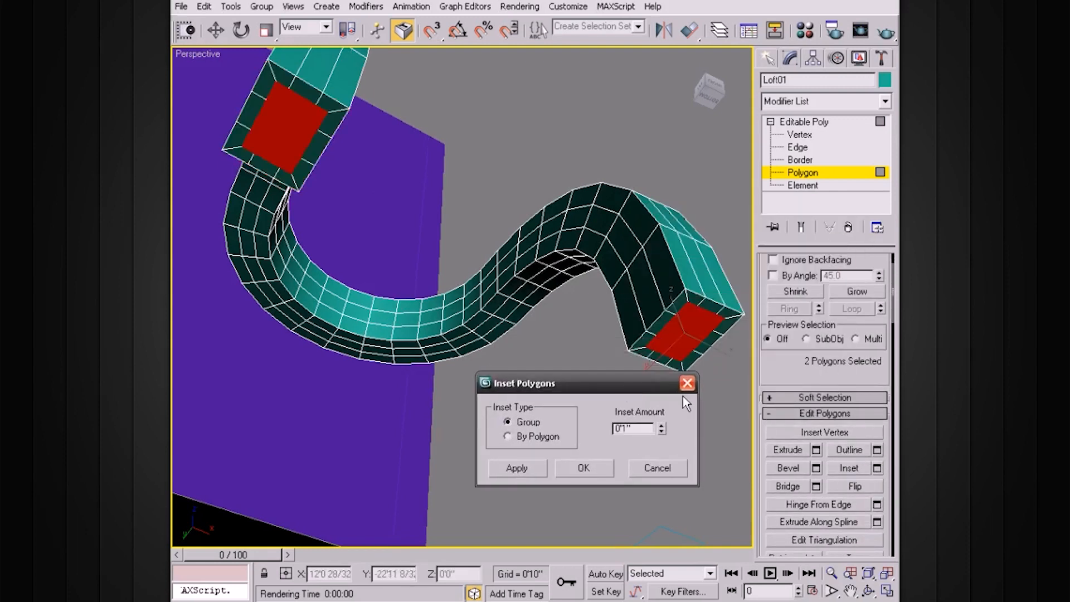
{"action": "left_click_drag", "start_coordinate": [662, 430], "coordinate": [665, 483]}
{"action": "left_click", "coordinate": [532, 466]}
Inset the leg end polygons by another 0'1" and once more by 0'0 5/32"
{"action": "left_click_drag", "start_coordinate": [664, 432], "coordinate": [663, 369]}
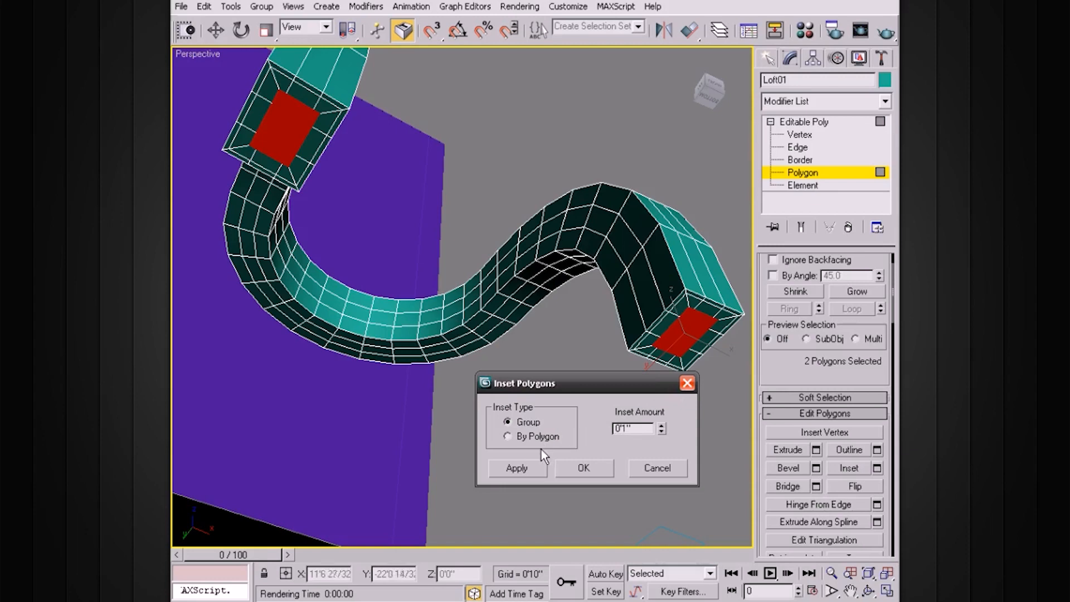
{"action": "left_click", "coordinate": [518, 468]}
{"action": "left_click_drag", "start_coordinate": [662, 429], "coordinate": [661, 492]}
{"action": "middle_click_drag", "start_coordinate": [707, 368], "coordinate": [624, 240], "text": "alt"}
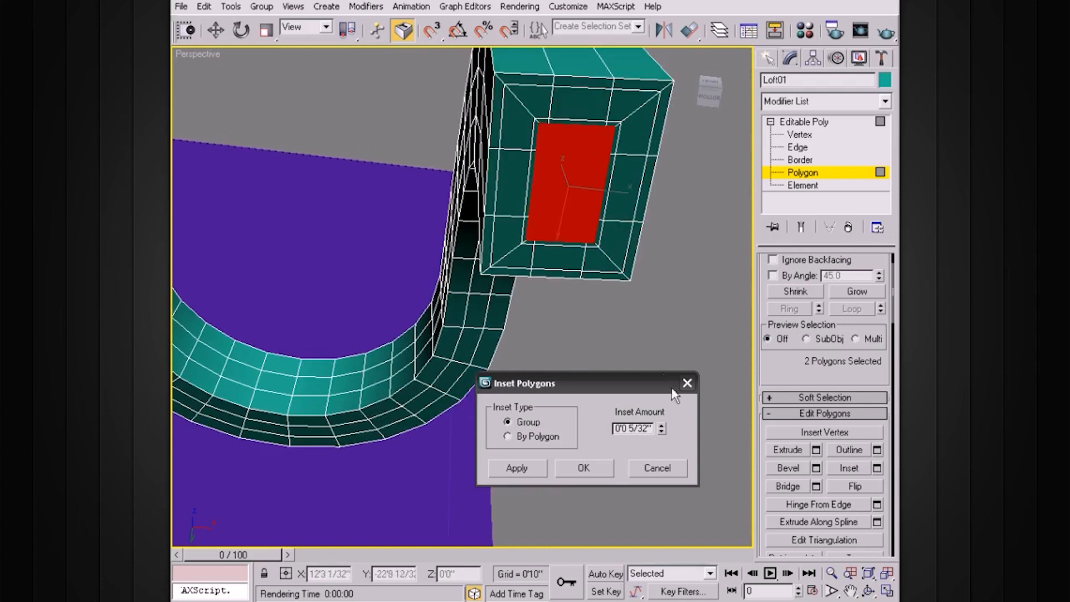
{"action": "left_click", "coordinate": [582, 468]}
Extrude the inset leg end polygons as a group in two small successive amounts
{"action": "left_click", "coordinate": [816, 451]}
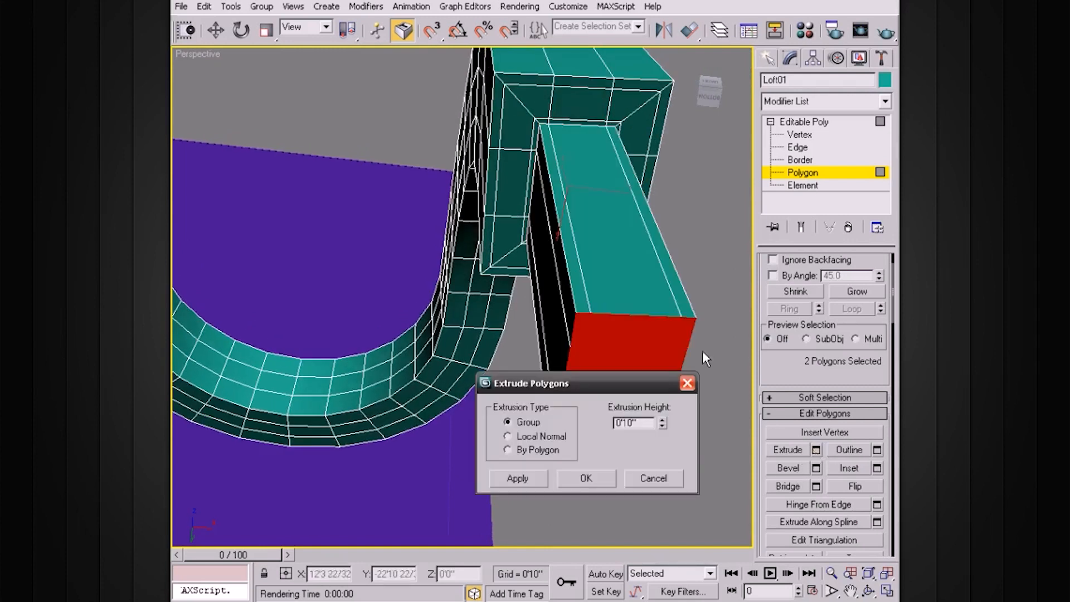
{"action": "left_click_drag", "start_coordinate": [663, 423], "coordinate": [645, 504]}
{"action": "left_click", "coordinate": [531, 480]}
{"action": "left_click_drag", "start_coordinate": [662, 424], "coordinate": [657, 504]}
{"action": "left_click", "coordinate": [515, 478]}
Extrude the leg end polygons by 0'2 8/32" to form feet, and again by 0'0 6/32"
{"action": "left_click_drag", "start_coordinate": [661, 426], "coordinate": [611, 181]}
{"action": "middle_click_drag", "start_coordinate": [602, 184], "coordinate": [610, 217], "text": "alt"}
{"action": "mouse_move", "coordinate": [654, 258]}
{"action": "middle_mouse_down", "text": "alt"}
{"action": "mouse_move", "coordinate": [658, 167]}
{"action": "mouse_move", "coordinate": [659, 188]}
{"action": "mouse_move", "coordinate": [666, 182]}
{"action": "mouse_move", "coordinate": [655, 238]}
{"action": "middle_mouse_up", "text": "alt"}
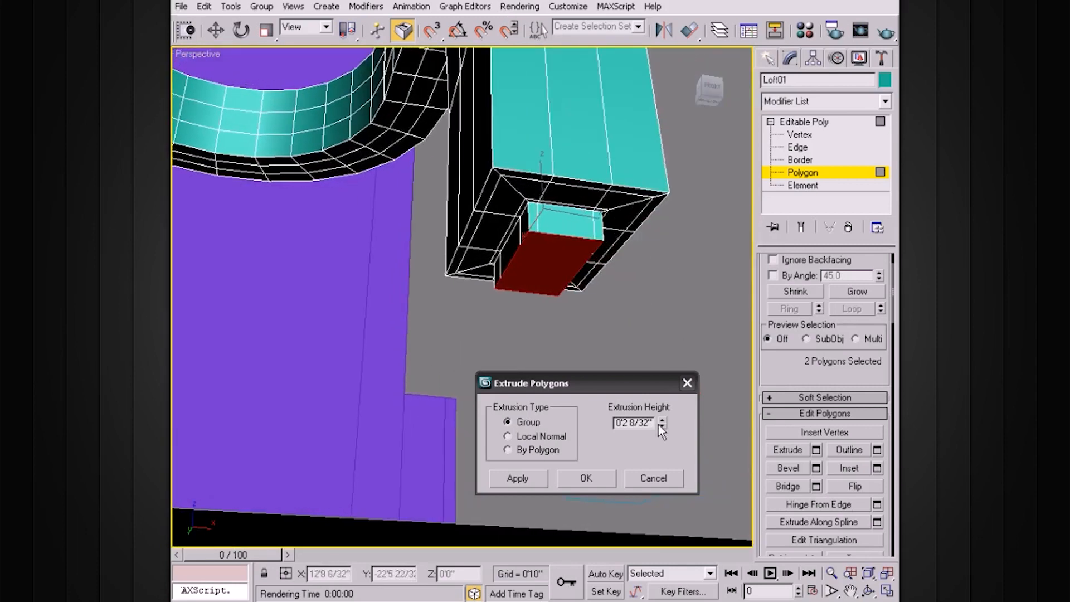
{"action": "left_click", "coordinate": [524, 479]}
{"action": "left_click_drag", "start_coordinate": [662, 425], "coordinate": [652, 498]}
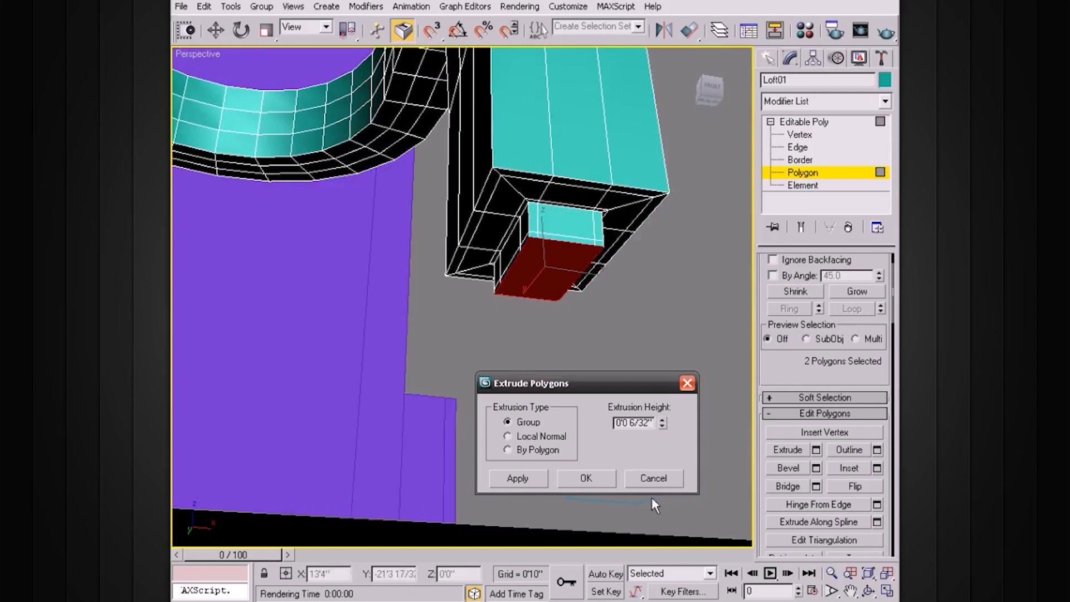
{"action": "left_click", "coordinate": [591, 478]}
Inset the bottom polygons of both feet by 0'0 5/32" and inspect the result from below
{"action": "left_click", "coordinate": [877, 468]}
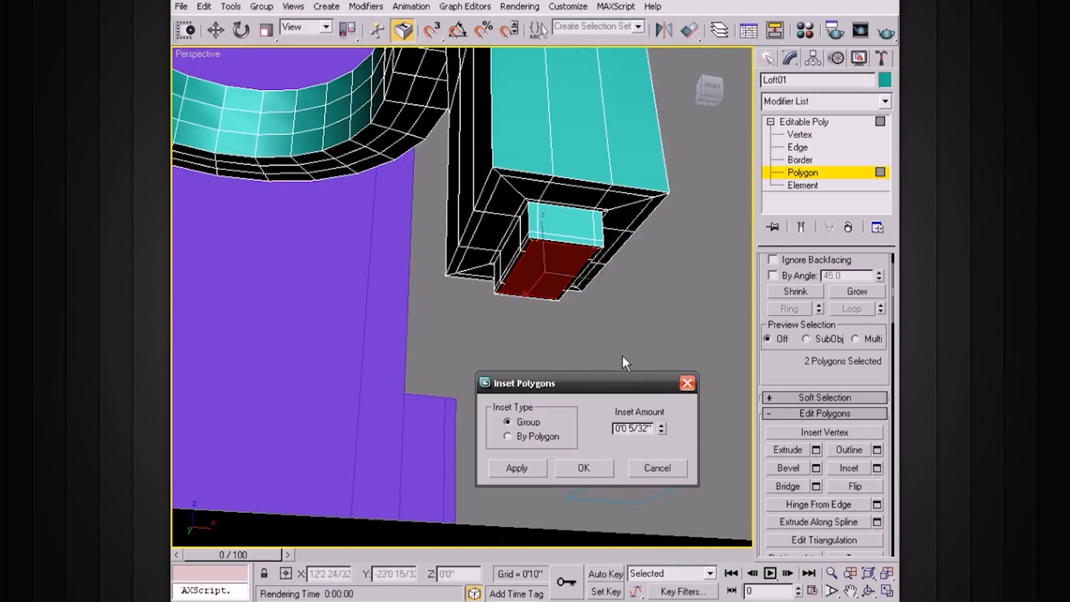
{"action": "left_click", "coordinate": [584, 468]}
{"action": "scroll", "coordinate": [613, 332], "scroll_direction": "down", "scroll_amount": 5}
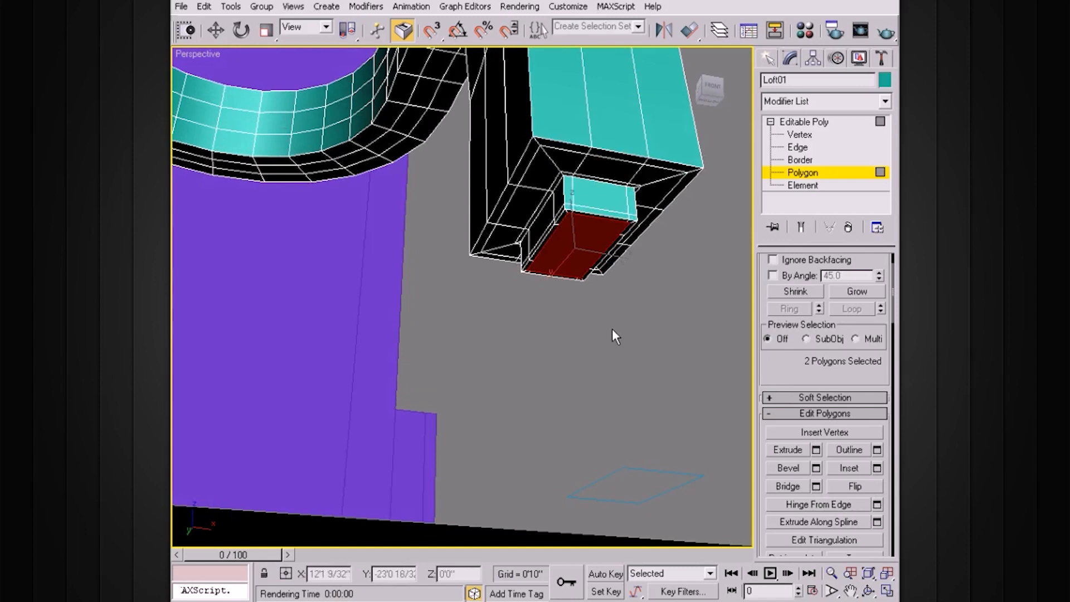
{"action": "scroll", "coordinate": [607, 329], "scroll_direction": "up", "scroll_amount": 5}
{"action": "mouse_move", "coordinate": [590, 298]}
{"action": "middle_mouse_down"}
{"action": "mouse_move", "coordinate": [635, 309]}
{"action": "mouse_move", "coordinate": [600, 207]}
{"action": "mouse_move", "coordinate": [594, 282]}
{"action": "middle_mouse_up"}
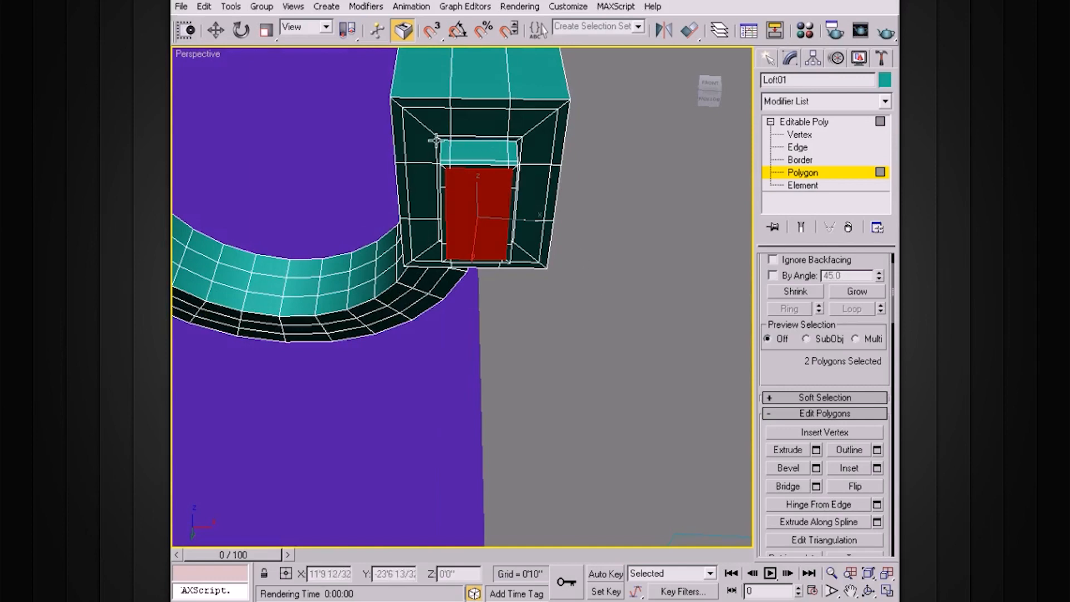
{"action": "middle_click_drag", "start_coordinate": [516, 190], "coordinate": [548, 192], "text": "alt"}
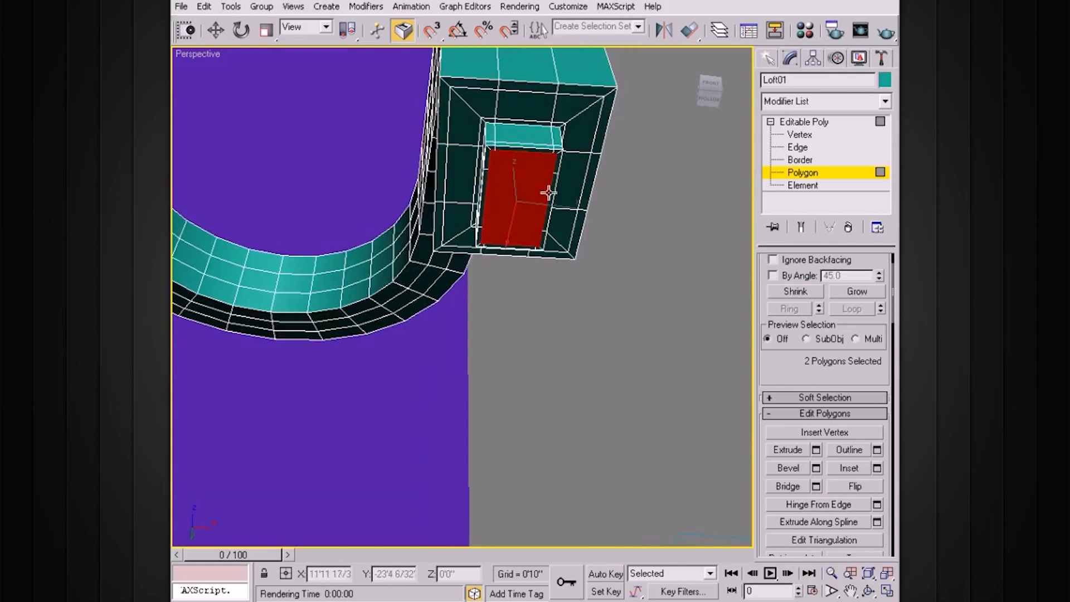
Grow the polygon selection on both feet twice and prepare to scale it in the World reference coordinate system
{"action": "left_click", "coordinate": [856, 292]}
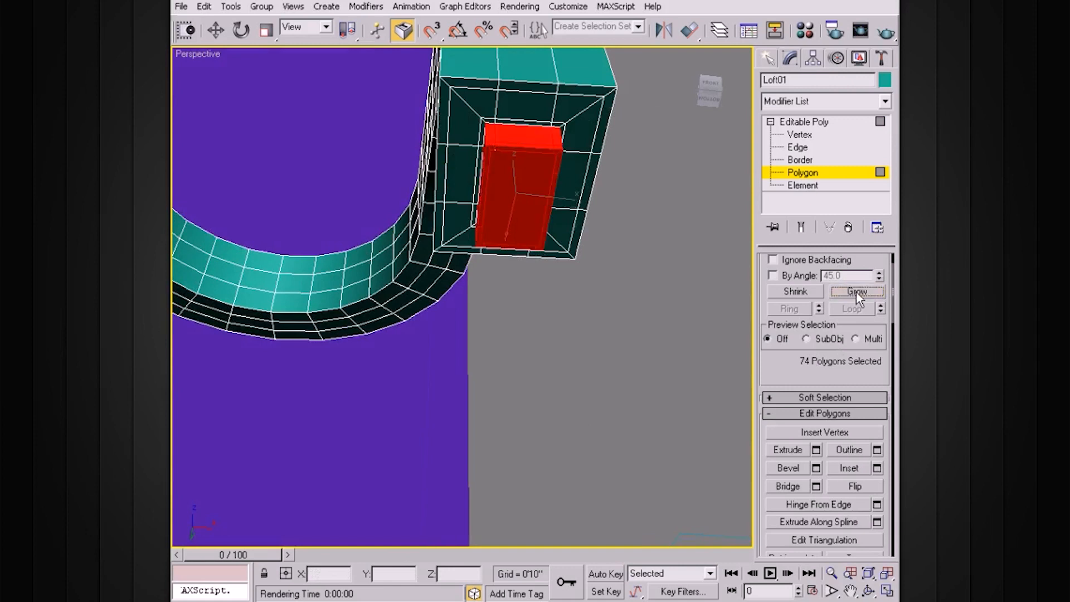
{"action": "left_click", "coordinate": [856, 292]}
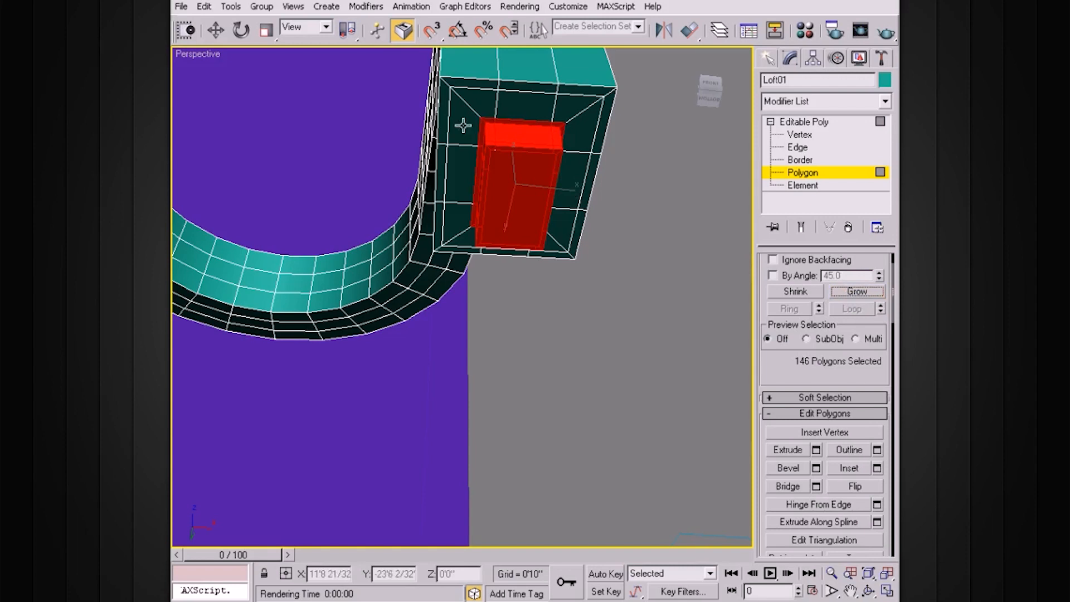
{"action": "left_click", "coordinate": [326, 28]}
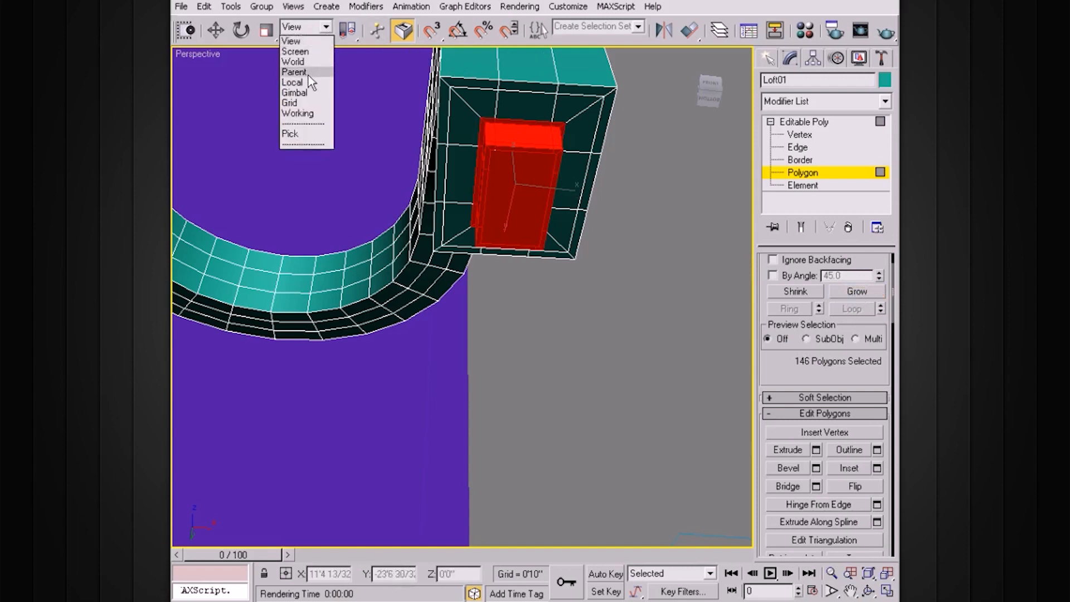
{"action": "left_click", "coordinate": [295, 83]}
{"action": "key", "text": "r"}
{"action": "left_click_drag", "start_coordinate": [459, 177], "coordinate": [443, 177]}
{"action": "scroll", "coordinate": [472, 183], "scroll_direction": "down", "scroll_amount": 5}
{"action": "middle_click_drag", "start_coordinate": [459, 190], "coordinate": [611, 263], "text": "alt"}
{"action": "scroll", "coordinate": [555, 194], "scroll_direction": "up", "scroll_amount": 4}
{"action": "scroll", "coordinate": [612, 184], "scroll_direction": "up", "scroll_amount": 3}
{"action": "scroll", "coordinate": [557, 251], "scroll_direction": "down", "scroll_amount": 5}
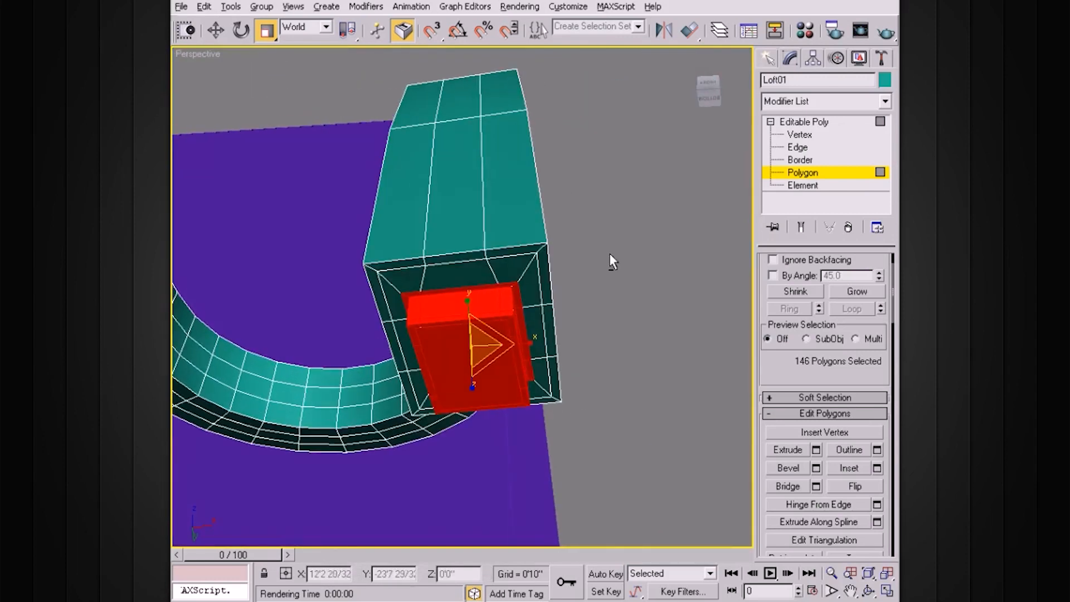
Shrink the foot polygon selection once and detach the selected polygons as a separate object
{"action": "left_click", "coordinate": [794, 293]}
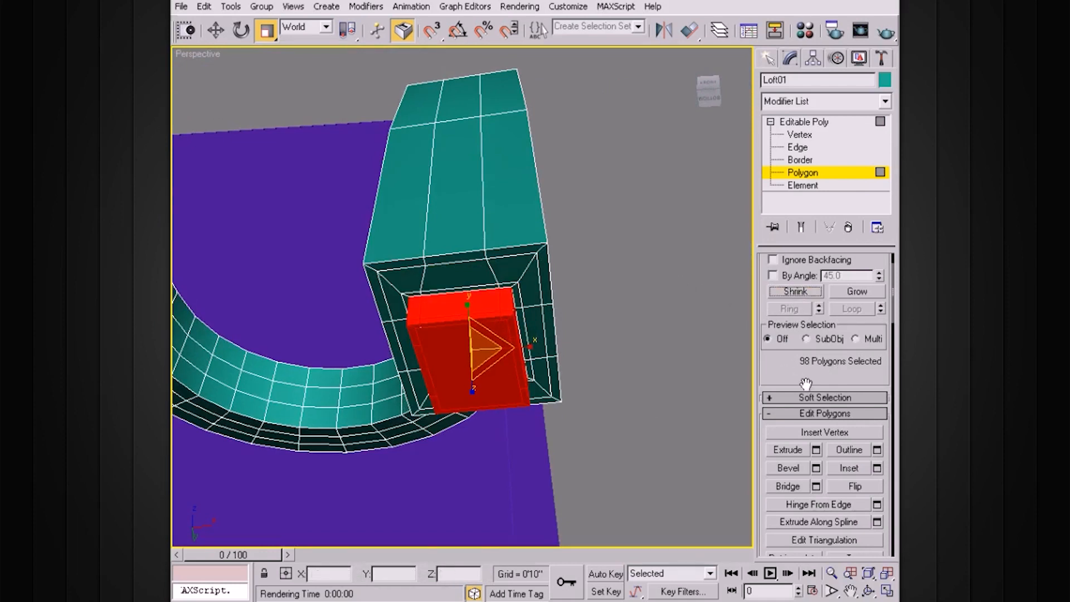
{"action": "scroll", "coordinate": [805, 384], "scroll_direction": "down", "scroll_amount": 5}
{"action": "left_click", "coordinate": [814, 267]}
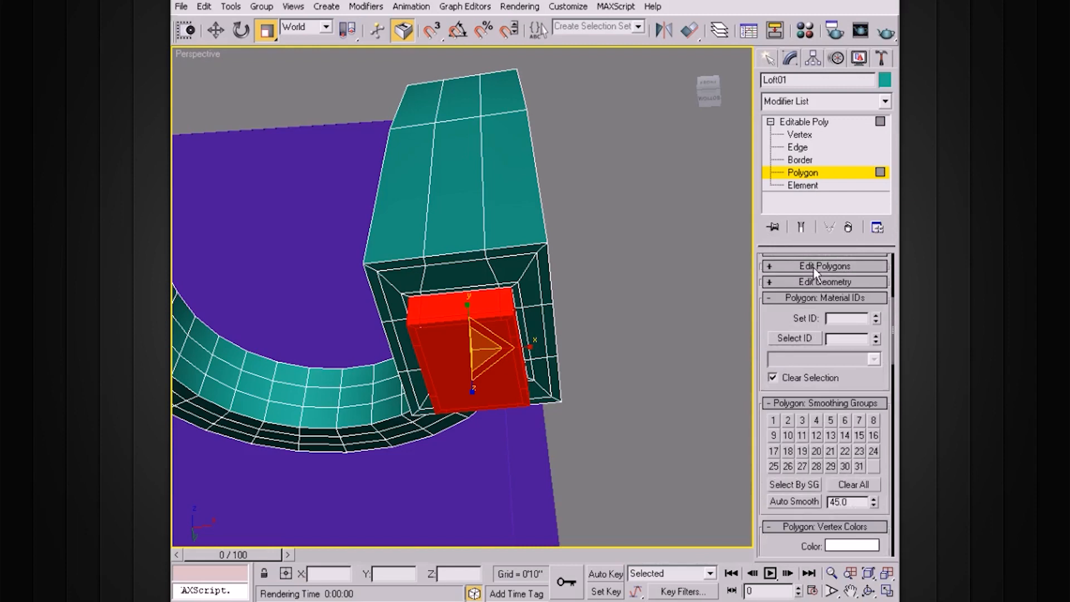
{"action": "left_click", "coordinate": [850, 282]}
{"action": "left_click", "coordinate": [863, 378]}
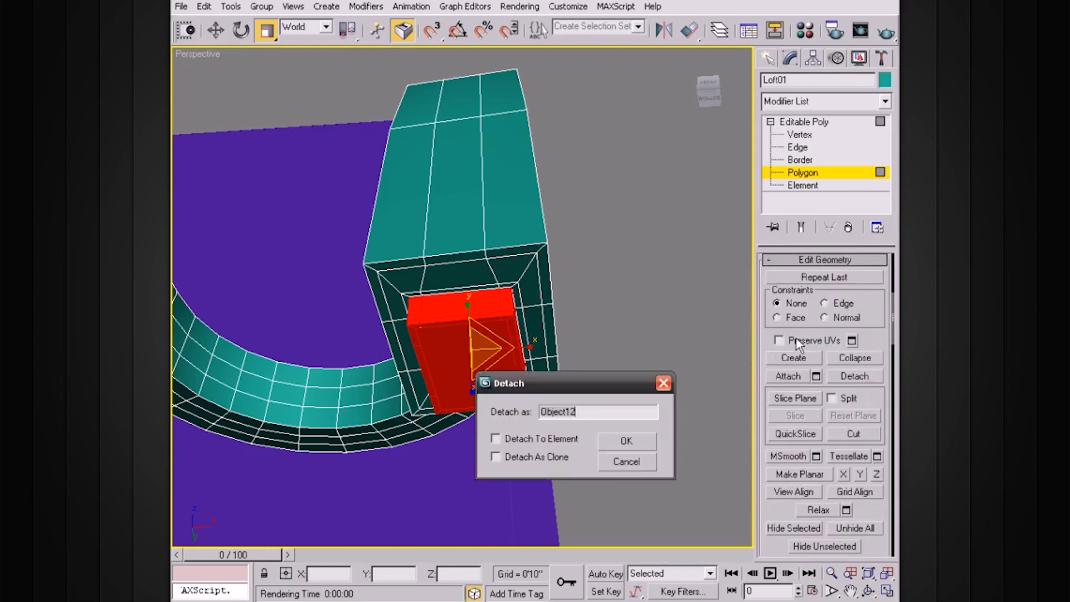
{"action": "left_click", "coordinate": [636, 444]}
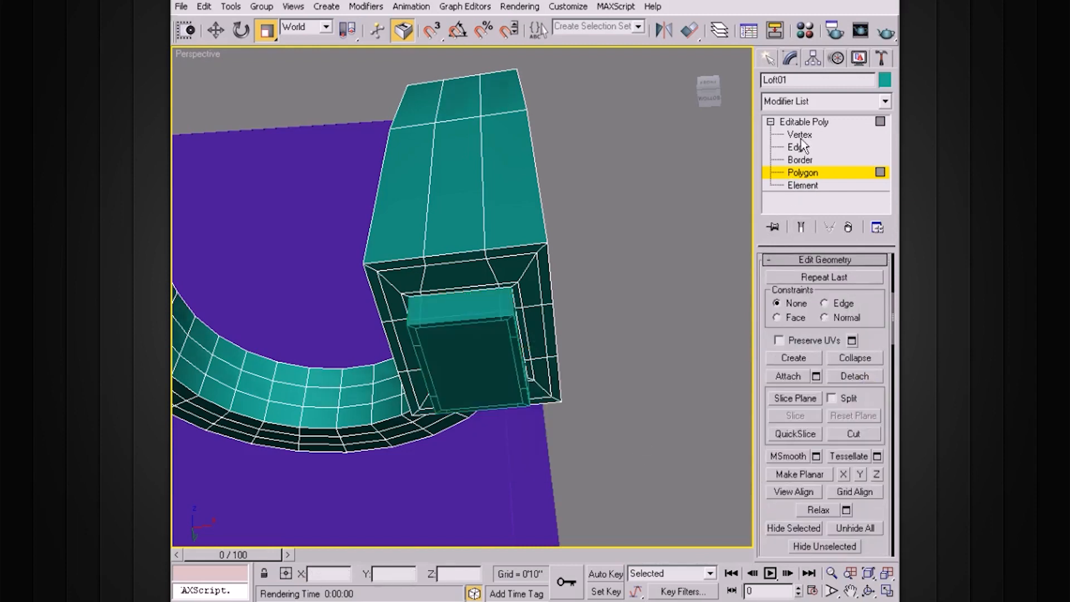
Leave polygon editing on the loft and select the detached feet object
{"action": "left_click", "coordinate": [801, 121]}
{"action": "middle_click_drag", "start_coordinate": [498, 318], "coordinate": [579, 379], "text": "alt"}
{"action": "left_click", "coordinate": [579, 379]}
{"action": "scroll", "coordinate": [580, 379], "scroll_direction": "up", "scroll_amount": 5}
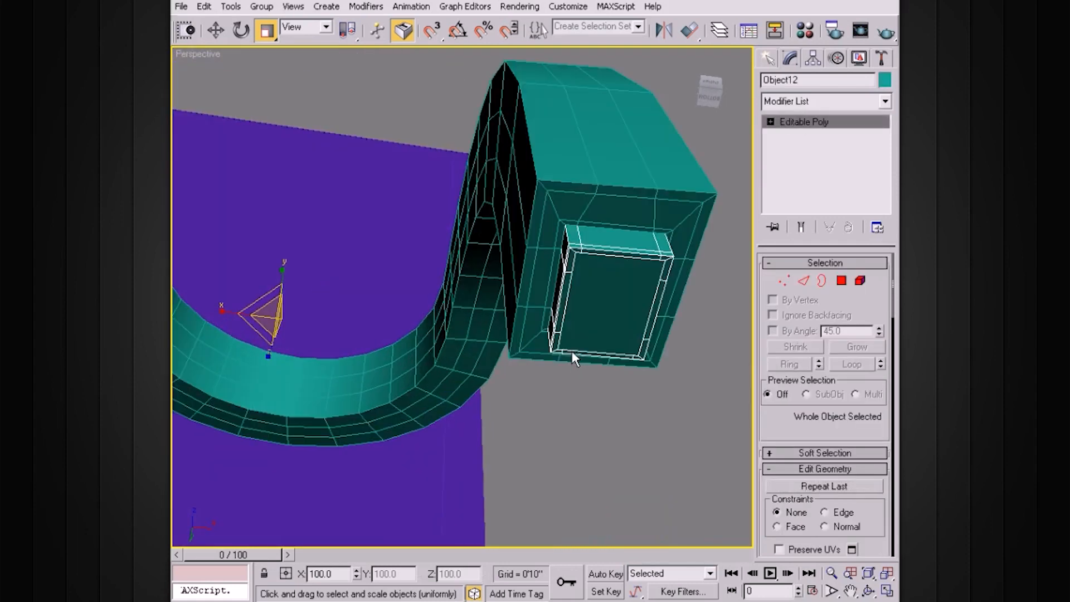
{"action": "middle_click_drag", "start_coordinate": [624, 286], "coordinate": [588, 246], "text": "alt"}
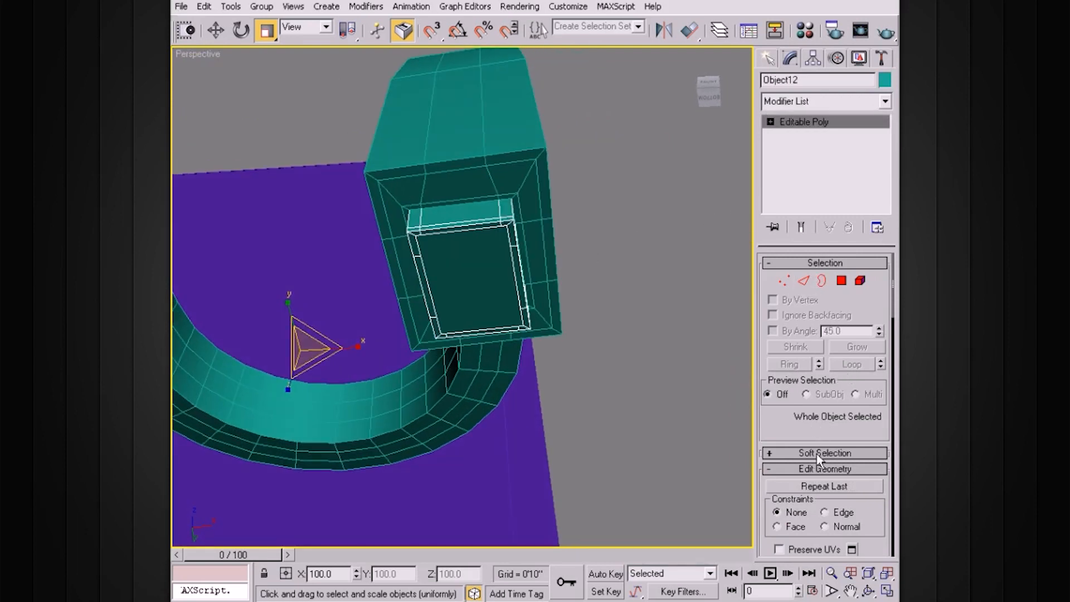
{"action": "left_click", "coordinate": [770, 122]}
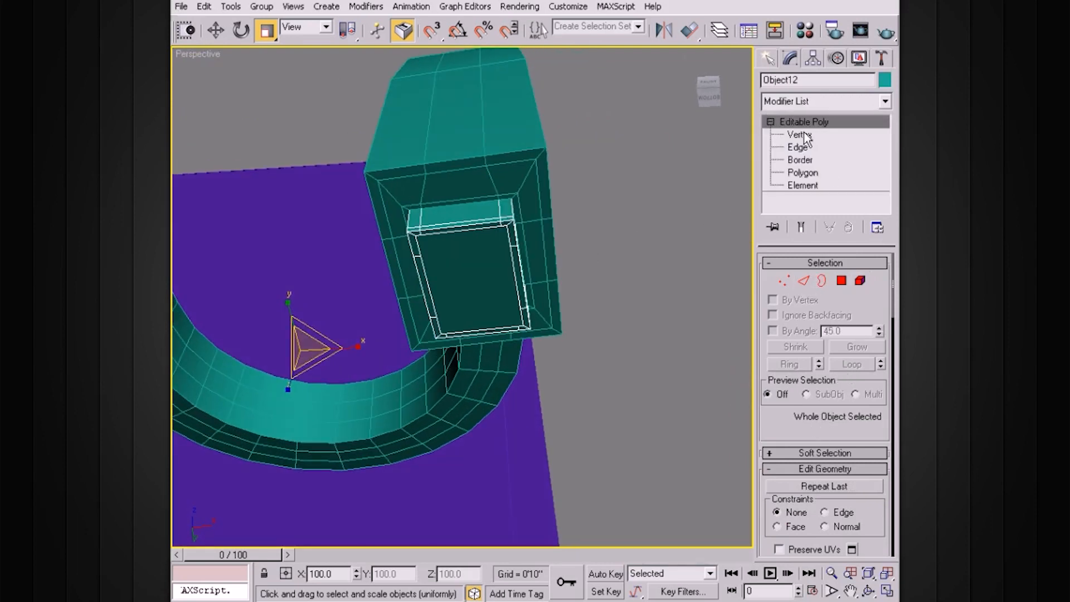
{"action": "left_click", "coordinate": [808, 174]}
{"action": "left_click", "coordinate": [680, 347]}
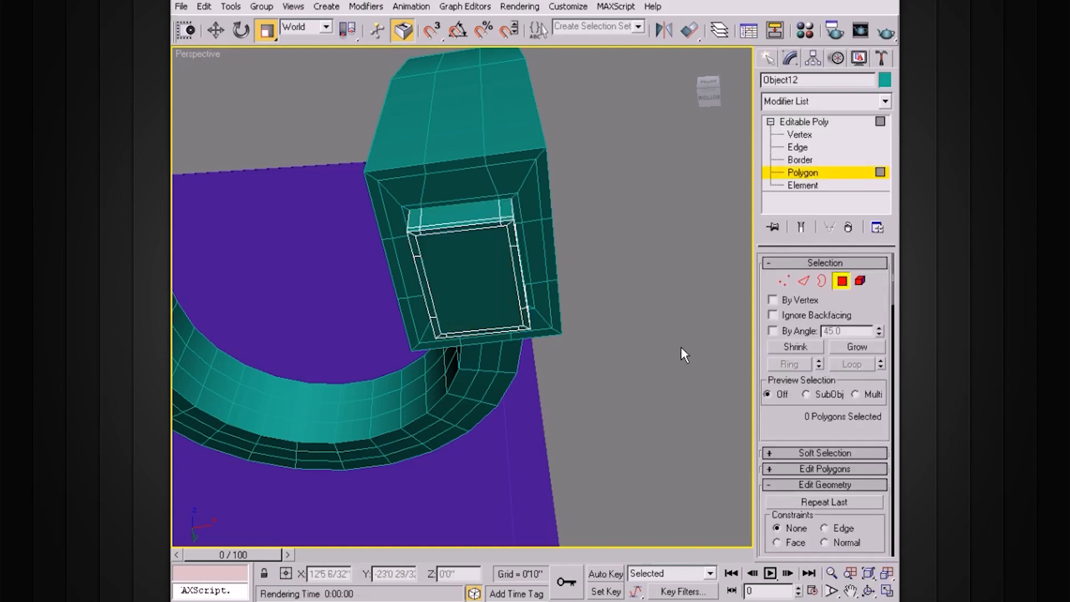
{"action": "middle_click_drag", "start_coordinate": [676, 307], "coordinate": [702, 334], "text": "alt"}
{"action": "left_click_drag", "start_coordinate": [806, 428], "coordinate": [844, 314]}
{"action": "left_click", "coordinate": [826, 391]}
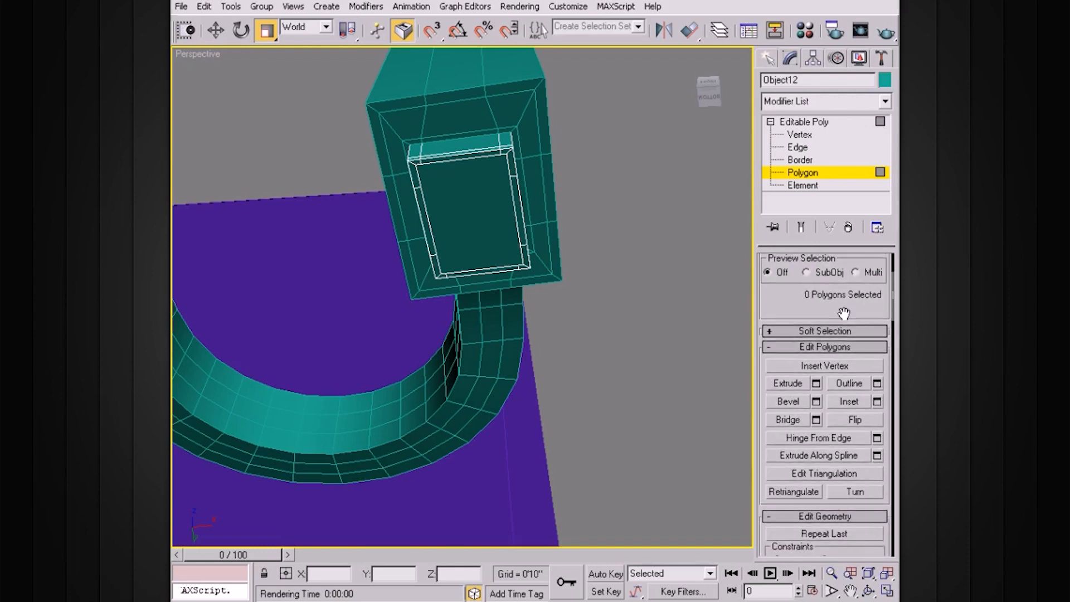
{"action": "left_click", "coordinate": [834, 349]}
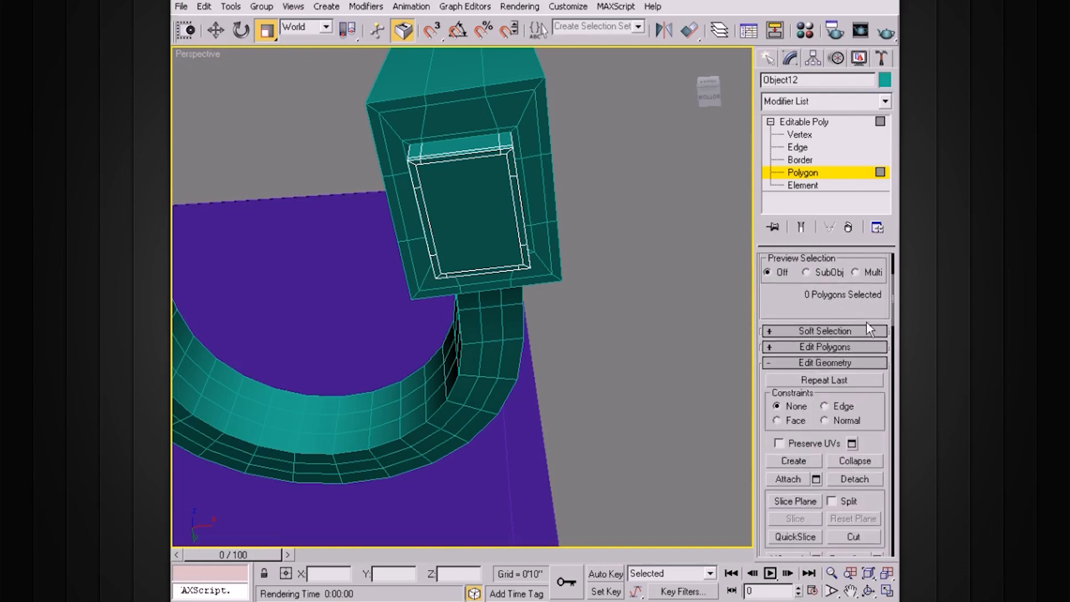
{"action": "left_click", "coordinate": [808, 122]}
Cut two crosswise edges over the foot's bottom face, joining the opposite vertices of its inset border
{"action": "left_click_drag", "start_coordinate": [845, 470], "coordinate": [820, 353]}
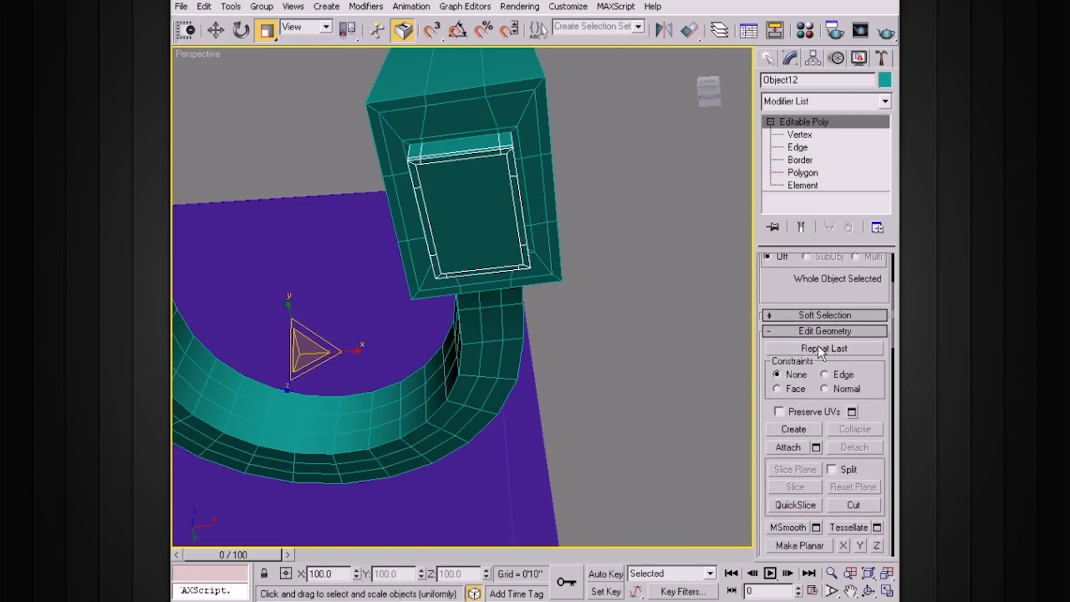
{"action": "left_click", "coordinate": [847, 504]}
{"action": "scroll", "coordinate": [524, 246], "scroll_direction": "up", "scroll_amount": 8}
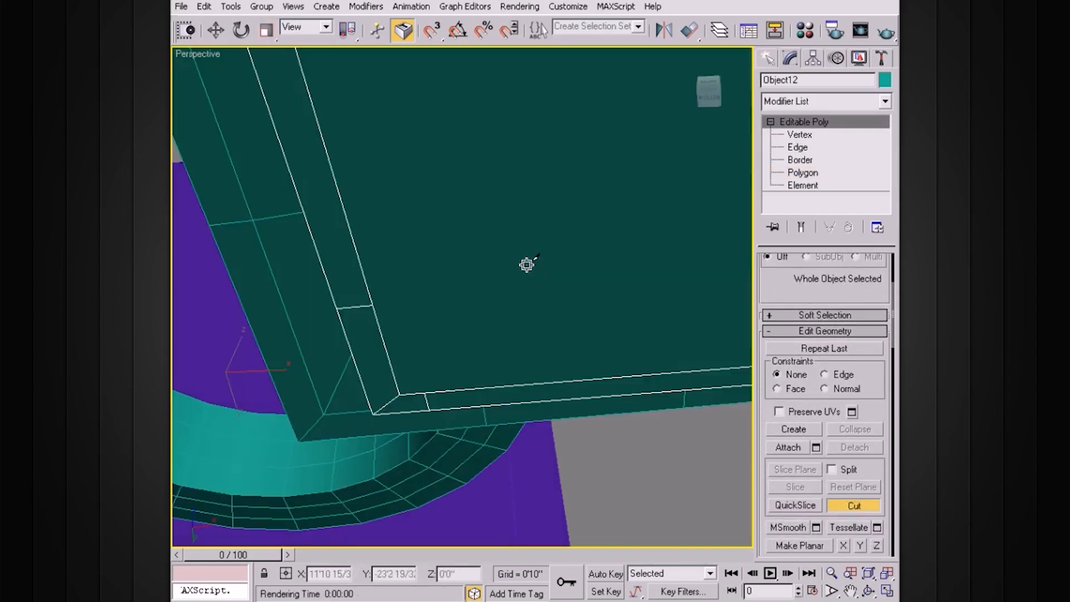
{"action": "scroll", "coordinate": [523, 229], "scroll_direction": "down", "scroll_amount": 8}
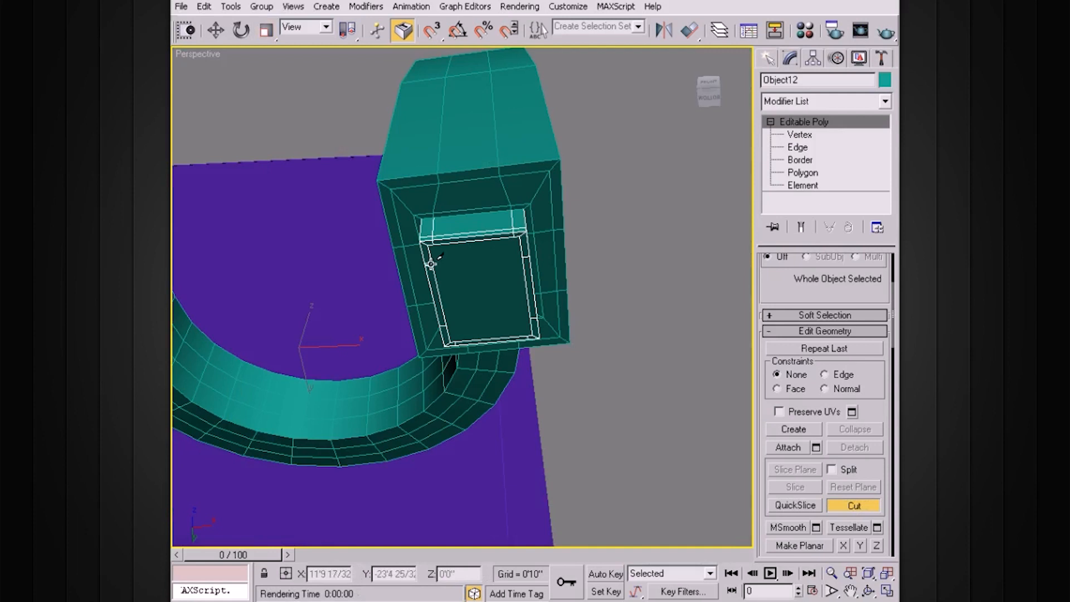
{"action": "left_click", "coordinate": [431, 266]}
{"action": "left_click", "coordinate": [528, 256]}
{"action": "right_click", "coordinate": [468, 317]}
{"action": "left_click", "coordinate": [445, 325]}
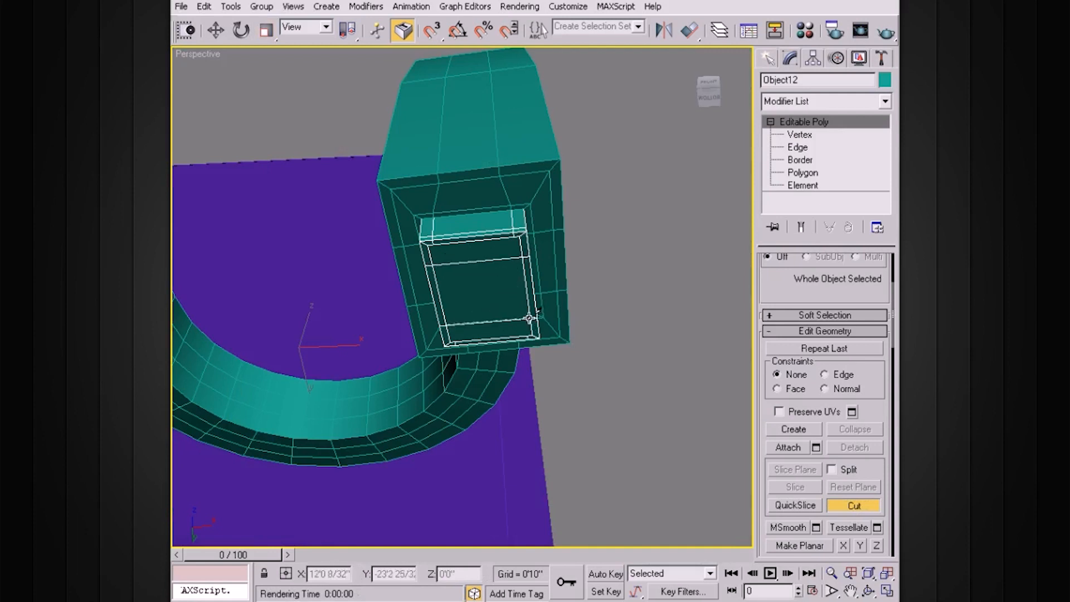
{"action": "left_click", "coordinate": [528, 319]}
{"action": "right_click", "coordinate": [513, 293]}
Cut two lengthwise edges over the foot's bottom face, crossing the crosswise cuts to form a grid
{"action": "left_click", "coordinate": [435, 244]}
{"action": "left_click", "coordinate": [455, 340]}
{"action": "right_click", "coordinate": [480, 330]}
{"action": "left_click", "coordinate": [513, 240]}
{"action": "scroll", "coordinate": [560, 301], "scroll_direction": "up", "scroll_amount": 10}
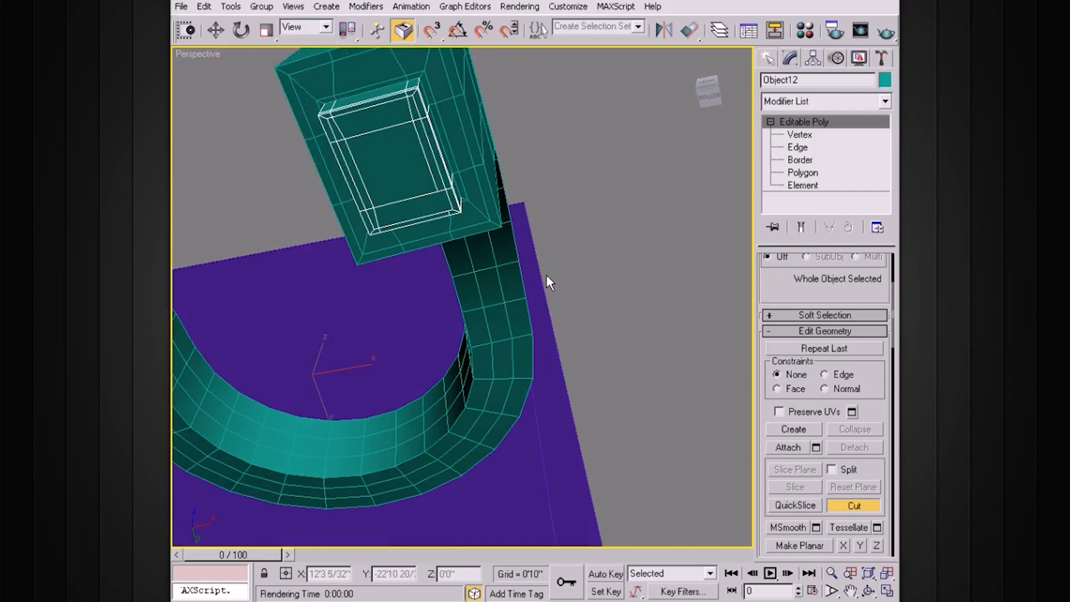
{"action": "middle_click_drag", "start_coordinate": [535, 292], "coordinate": [517, 162]}
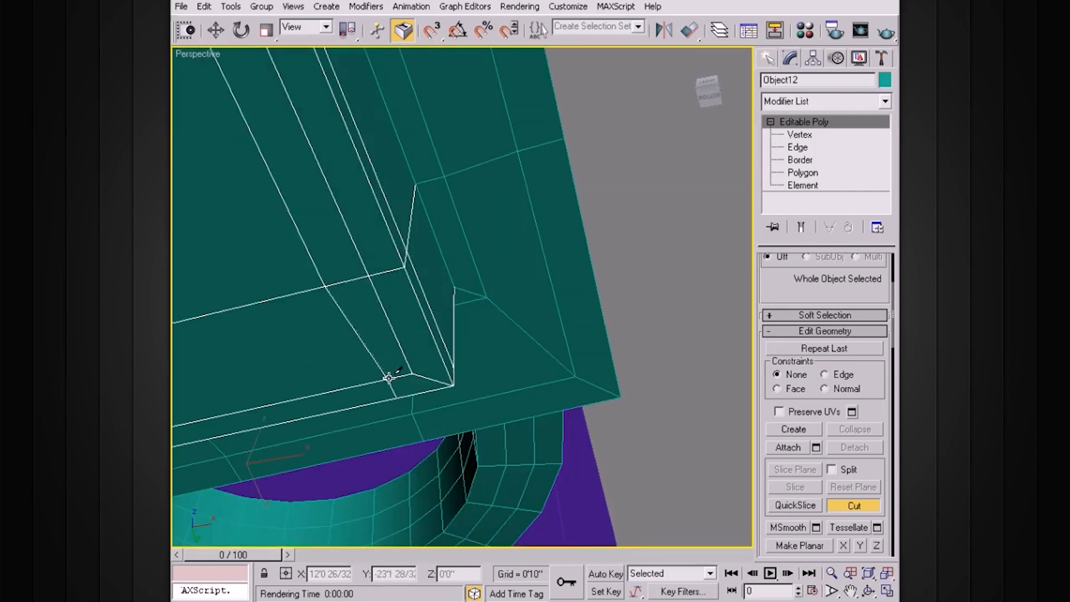
{"action": "scroll", "coordinate": [455, 308], "scroll_direction": "down", "scroll_amount": 5}
{"action": "scroll", "coordinate": [455, 308], "scroll_direction": "down", "scroll_amount": 3}
{"action": "middle_click_drag", "start_coordinate": [479, 312], "coordinate": [507, 310], "text": "alt"}
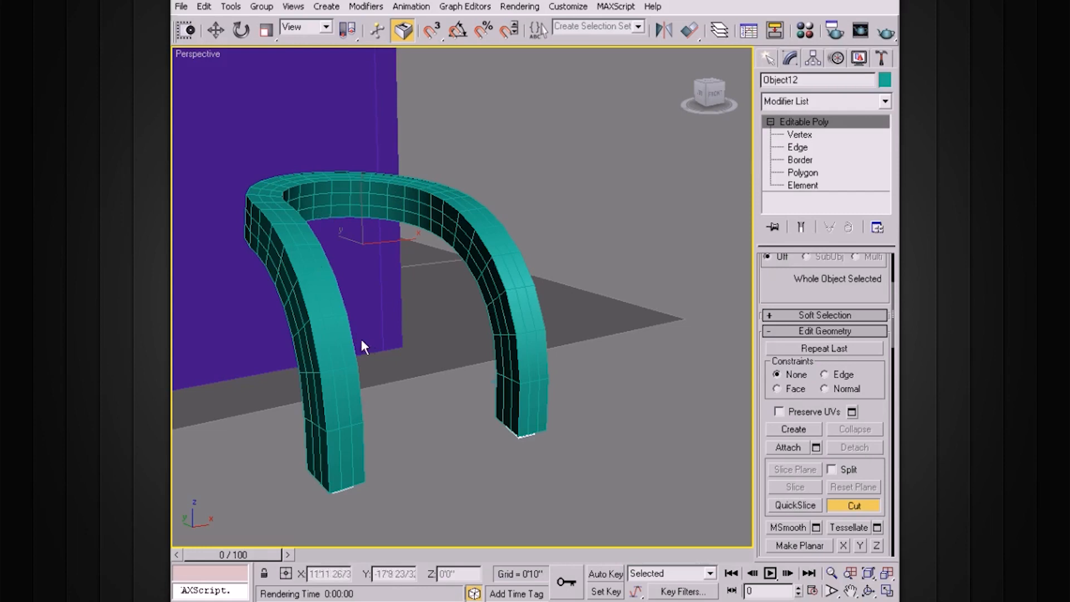
{"action": "middle_click_drag", "start_coordinate": [370, 446], "coordinate": [446, 381], "text": "alt"}
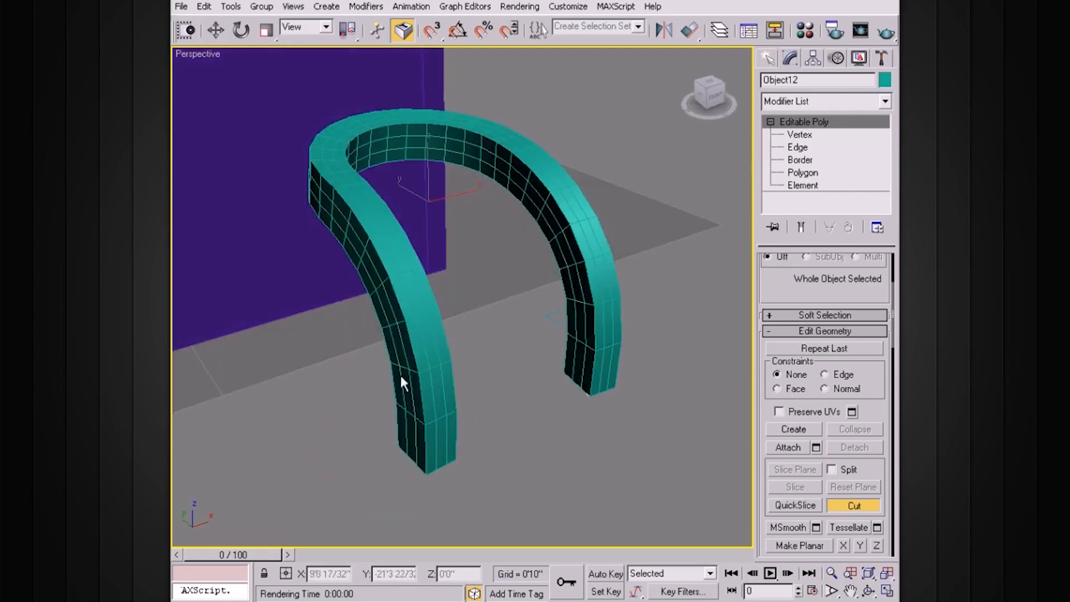
{"action": "mouse_move", "coordinate": [527, 311]}
{"action": "middle_mouse_down", "text": "alt"}
{"action": "mouse_move", "coordinate": [486, 326]}
{"action": "mouse_move", "coordinate": [525, 328]}
{"action": "mouse_move", "coordinate": [533, 316]}
{"action": "middle_mouse_up", "text": "alt"}
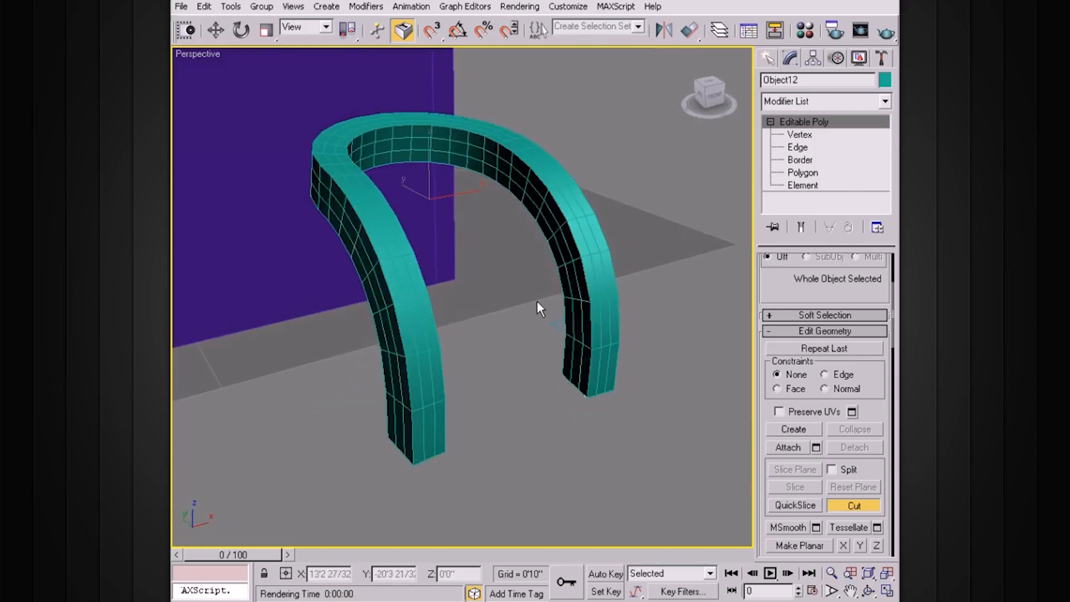
{"action": "middle_click_drag", "start_coordinate": [564, 278], "coordinate": [614, 291], "text": "alt"}
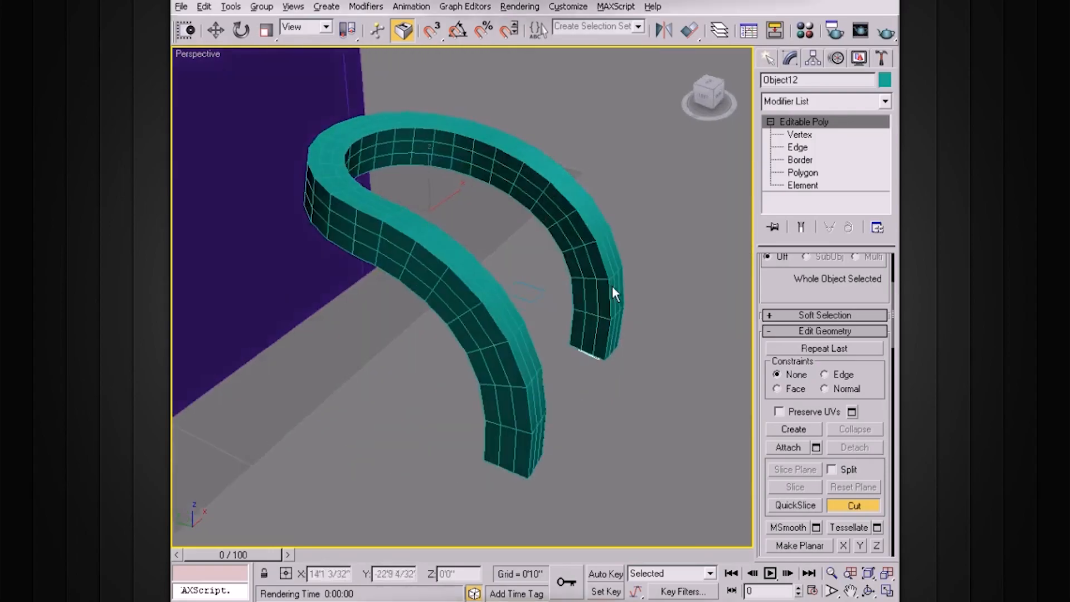